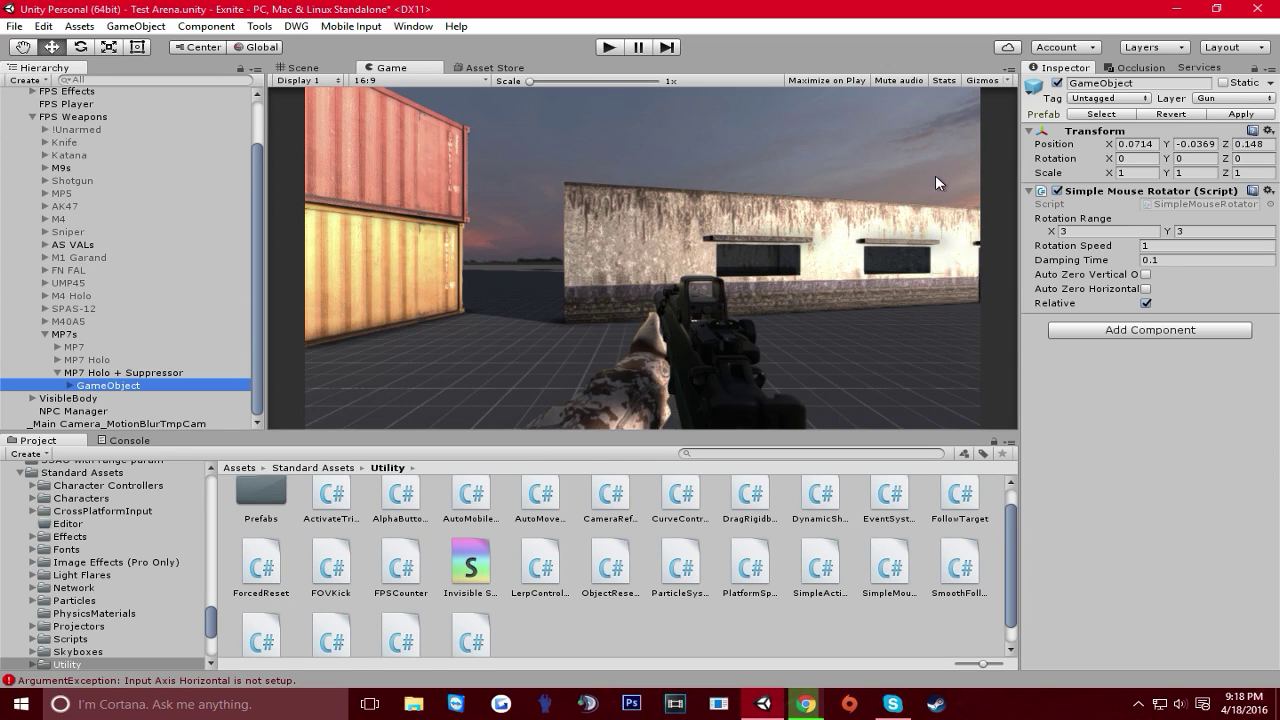
# Disable the Simple Mouse Rotator script on GameObject, enable Maximize on Play and start the game
pyautogui.click(1103, 231)
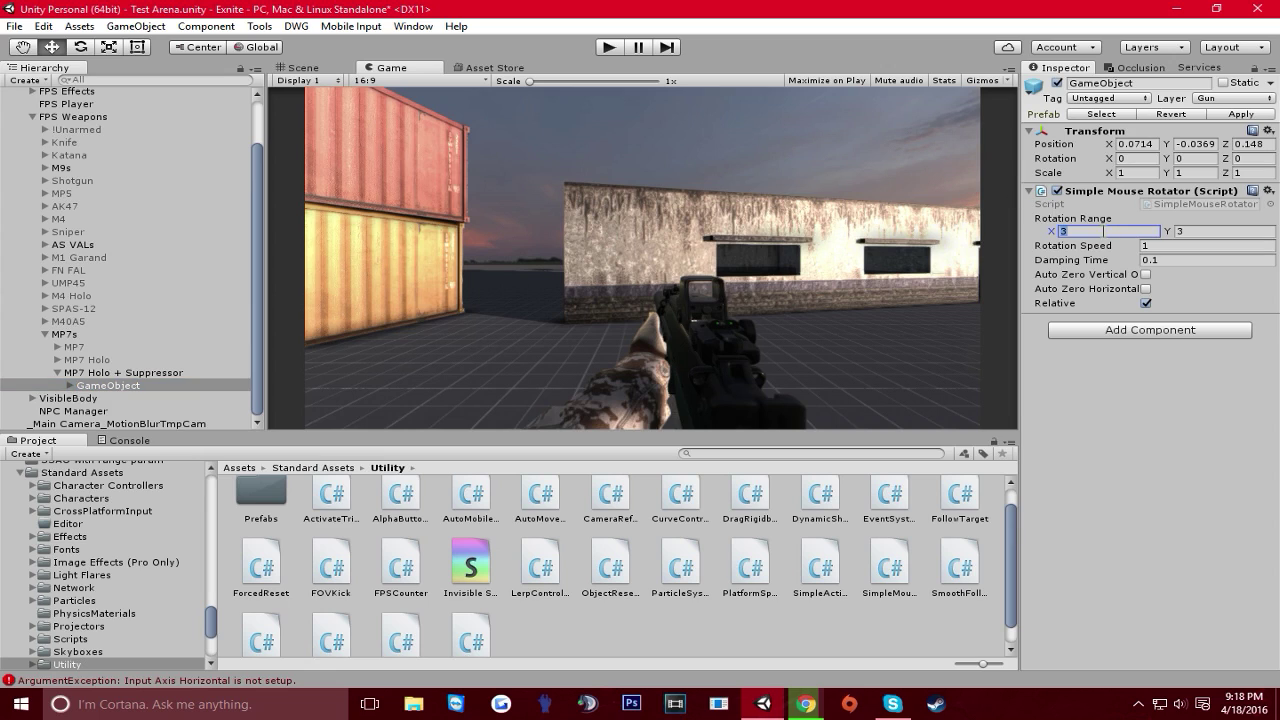
pyautogui.click(1057, 190)
pyautogui.click(827, 80)
pyautogui.click(612, 49)
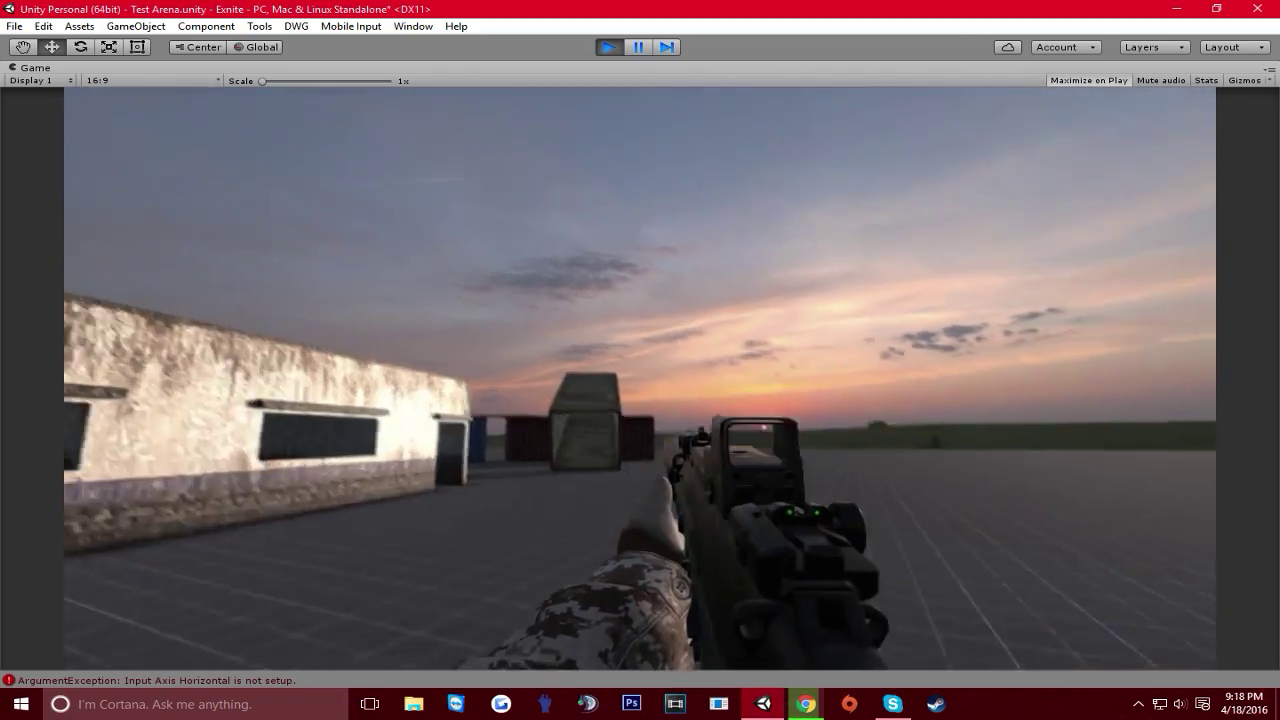
# Test aiming down the weapon's sight and looking around with the rotator disabled, and stop the game
pyautogui.rightClick(640, 379)
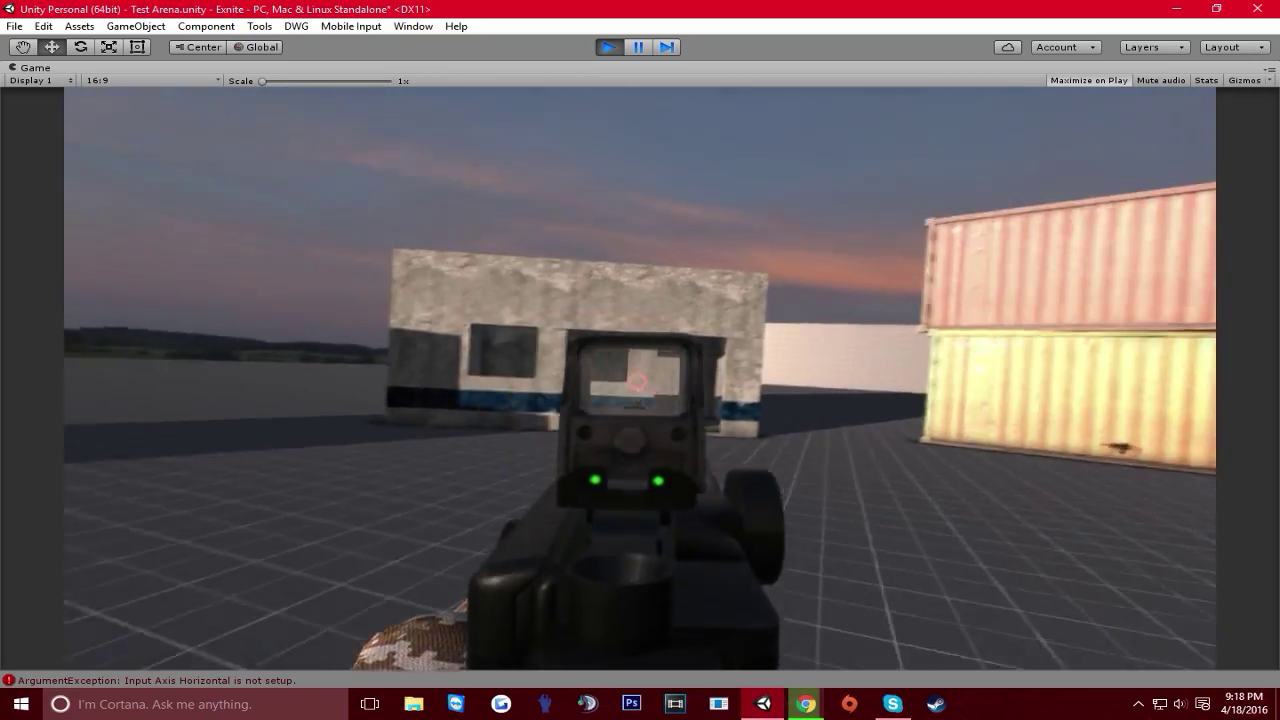
pyautogui.rightClick(640, 379)
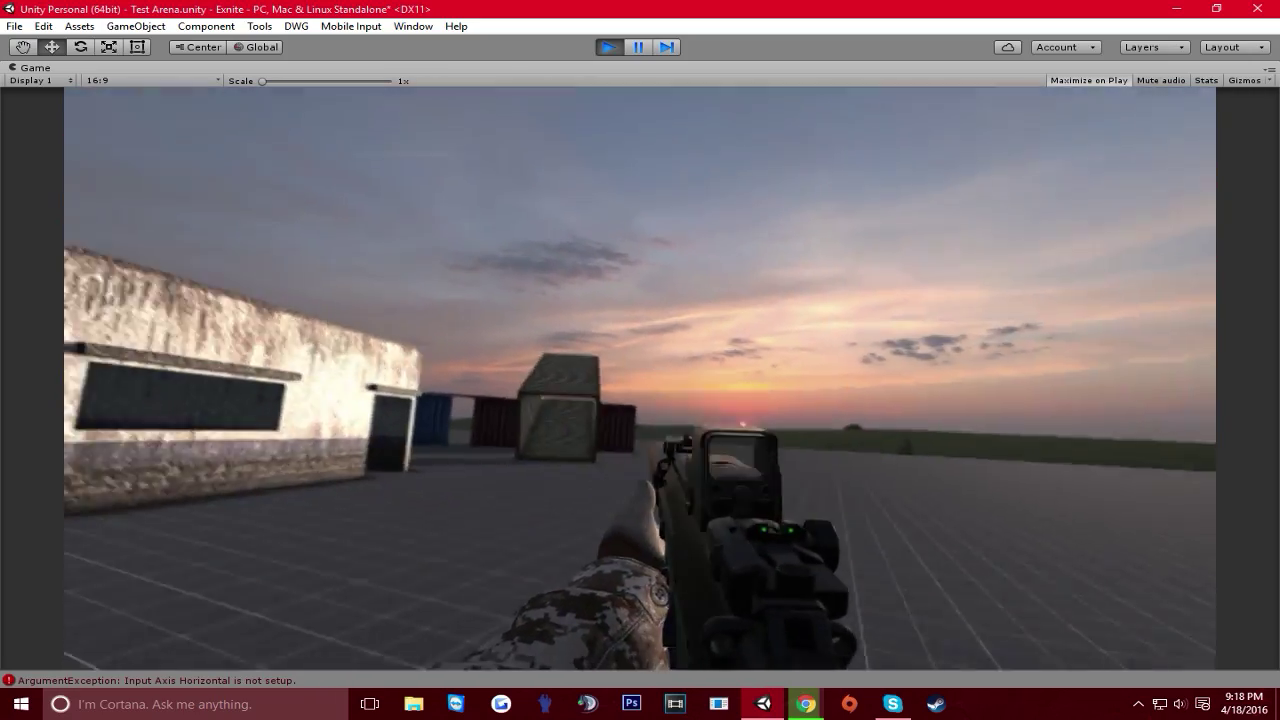
pyautogui.press('super')
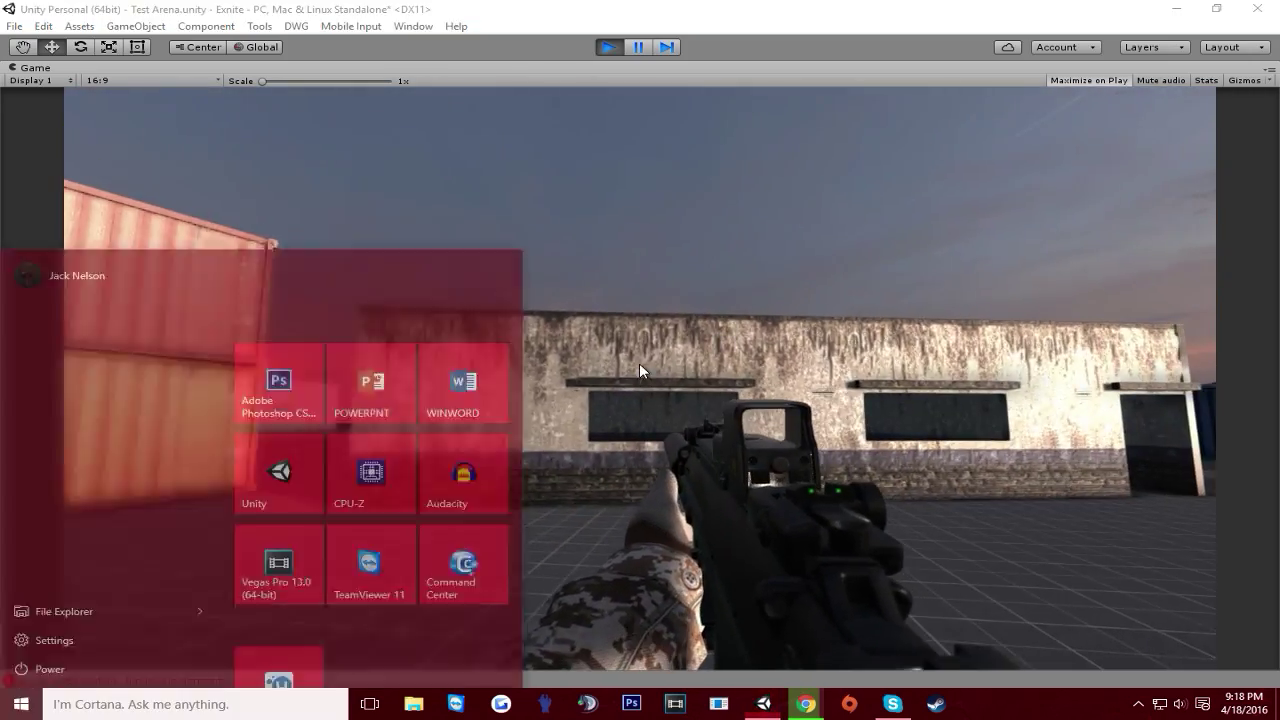
pyautogui.click(623, 54)
pyautogui.click(620, 51)
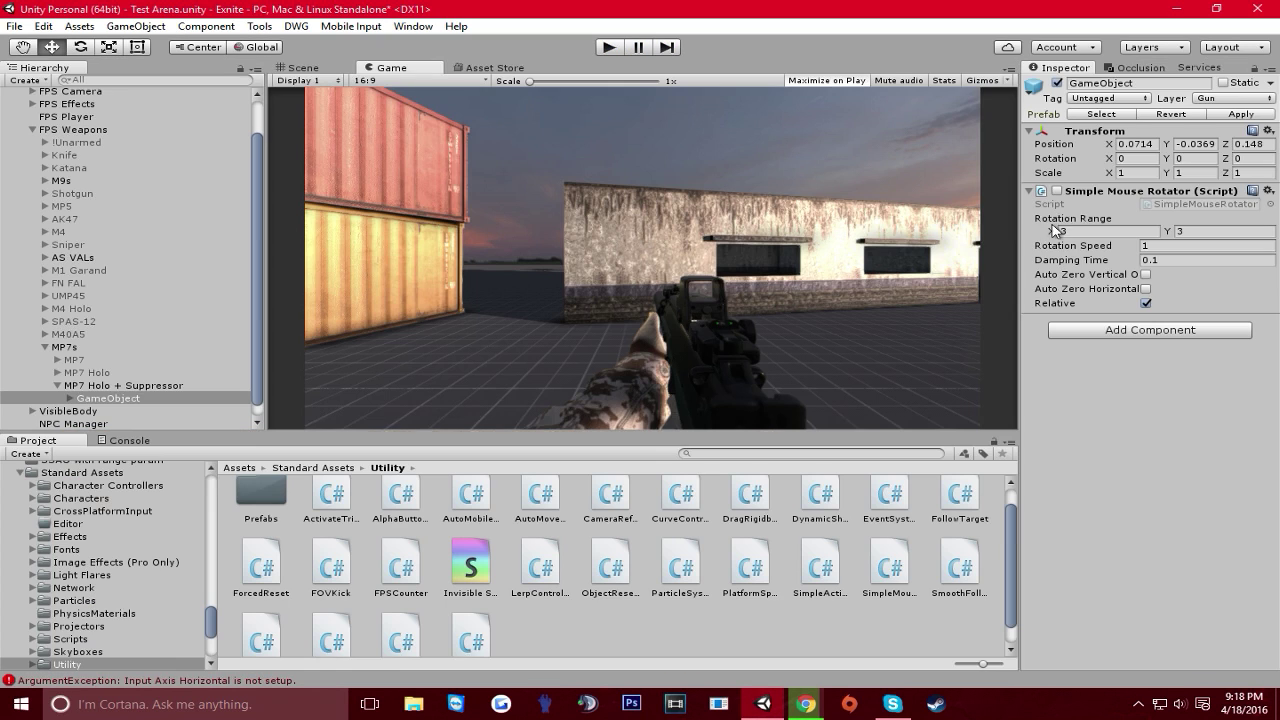
# Re-enable the Simple Mouse Rotator script on GameObject and run the game, aiming the weapon while walking around
pyautogui.click(1057, 191)
pyautogui.click(613, 54)
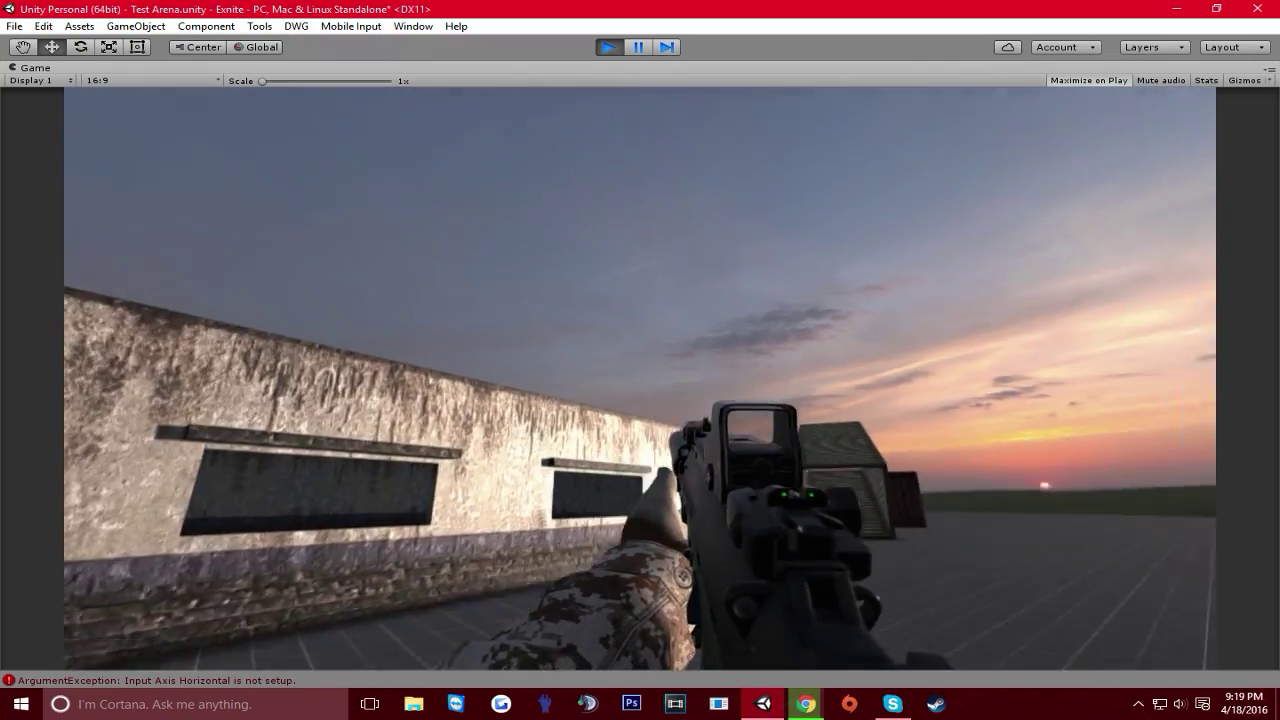
pyautogui.rightClick(640, 378)
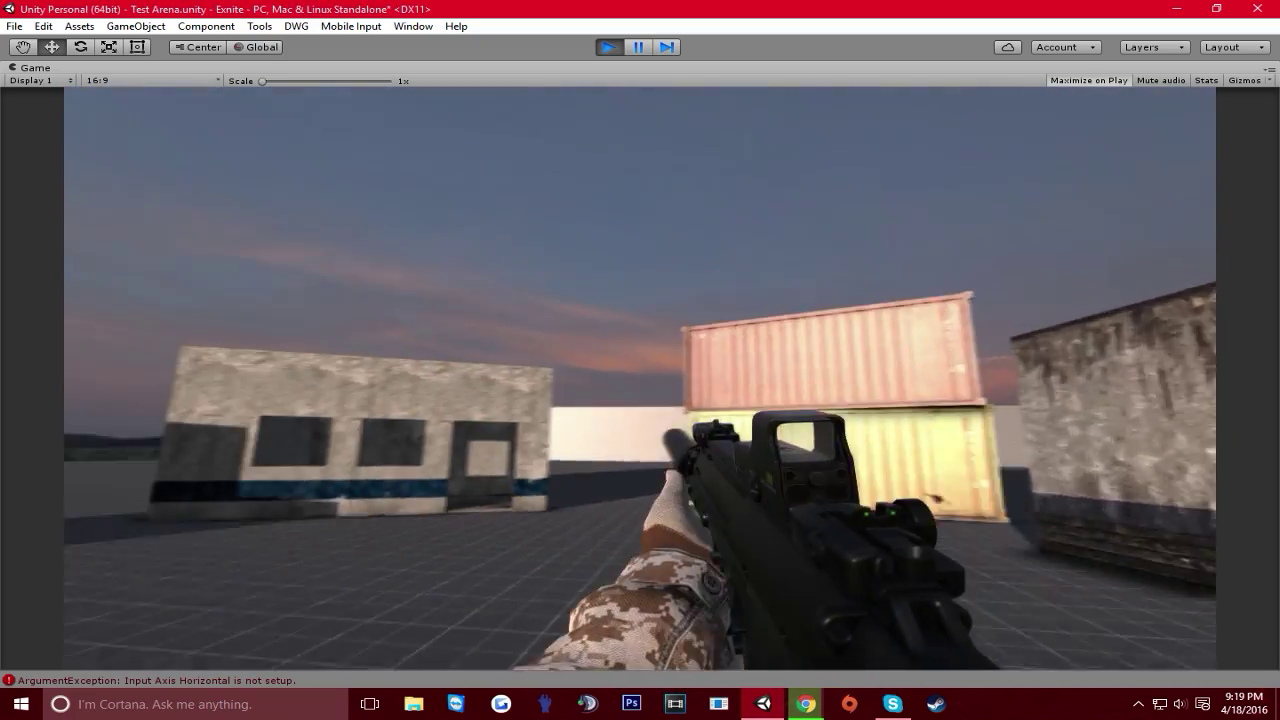
pyautogui.press('w')
pyautogui.rightClick(640, 378)
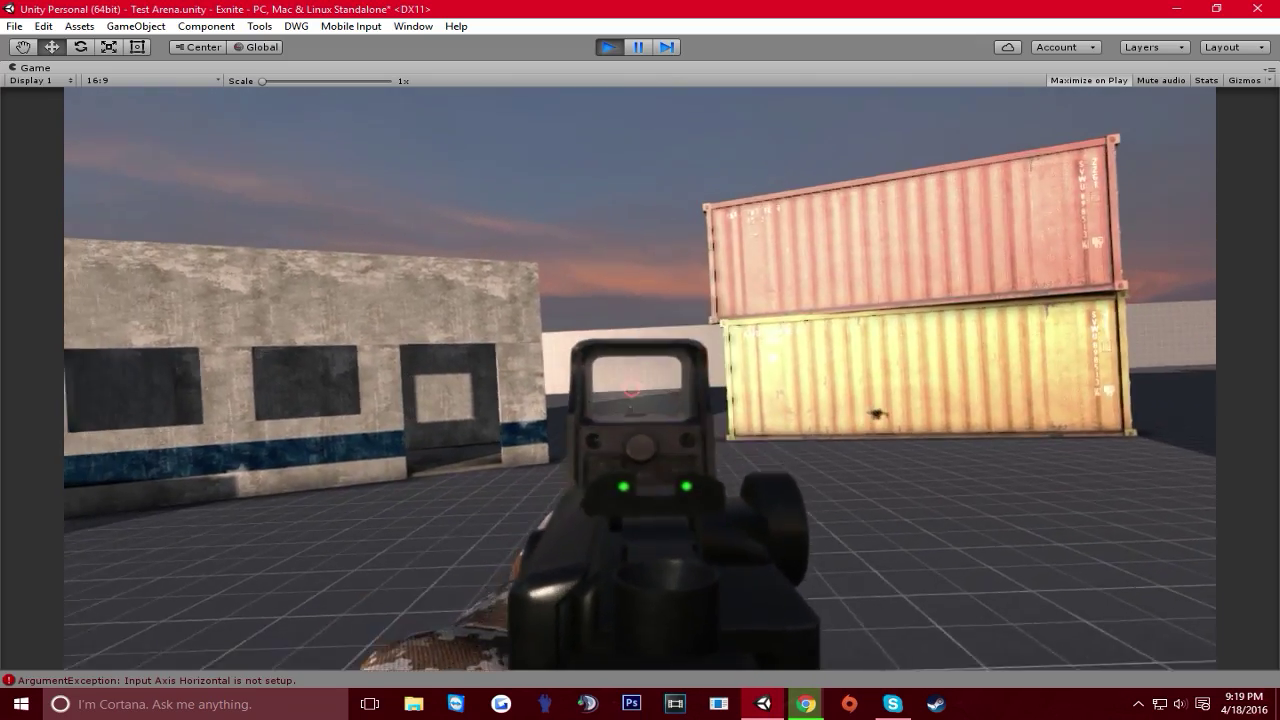
# Examine the weapon's sway while sprinting and aiming down the sight around the arena, and stop the game
pyautogui.press('super')
pyautogui.click(617, 200)
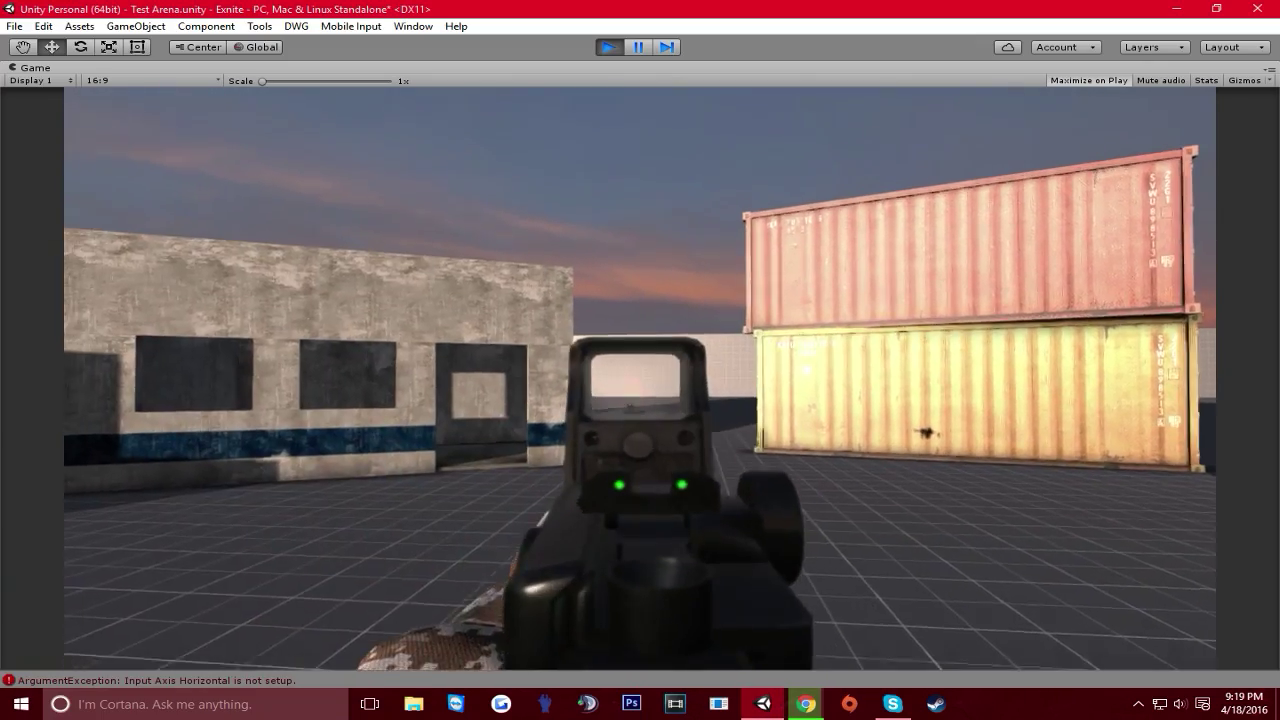
pyautogui.rightClick(640, 378)
pyautogui.hotkey('shift', 'w')
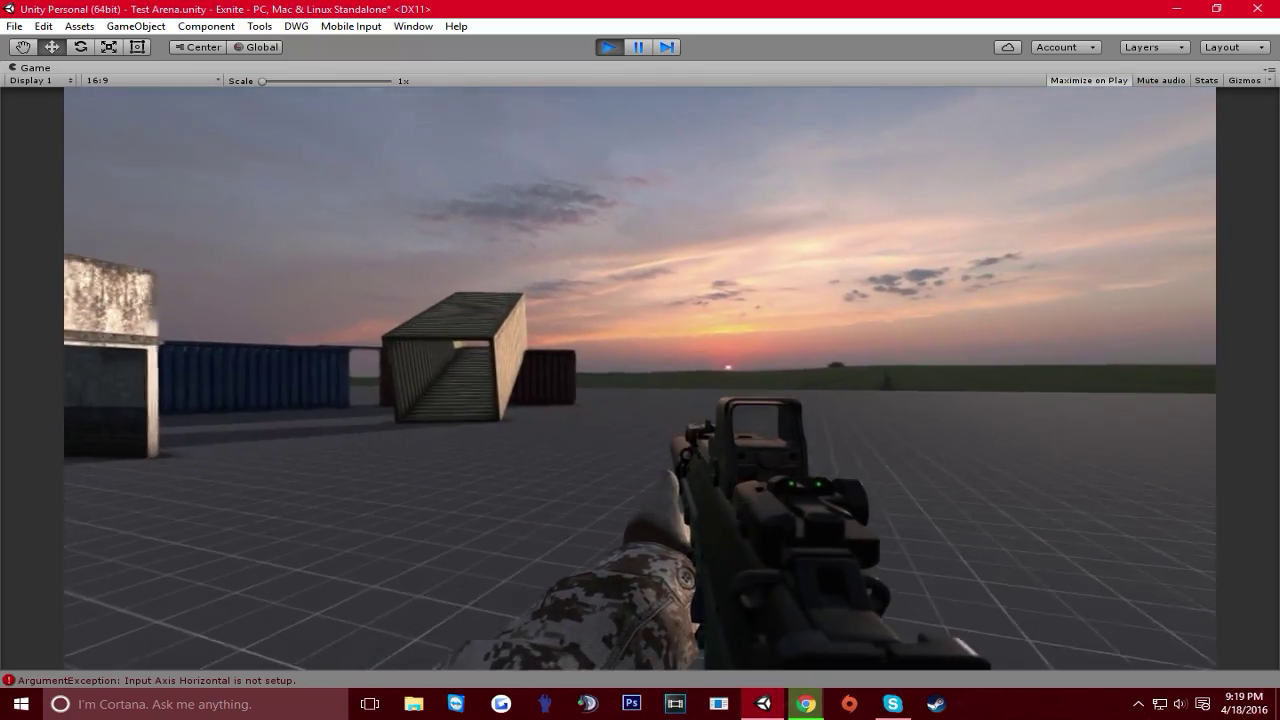
pyautogui.rightClick(640, 378)
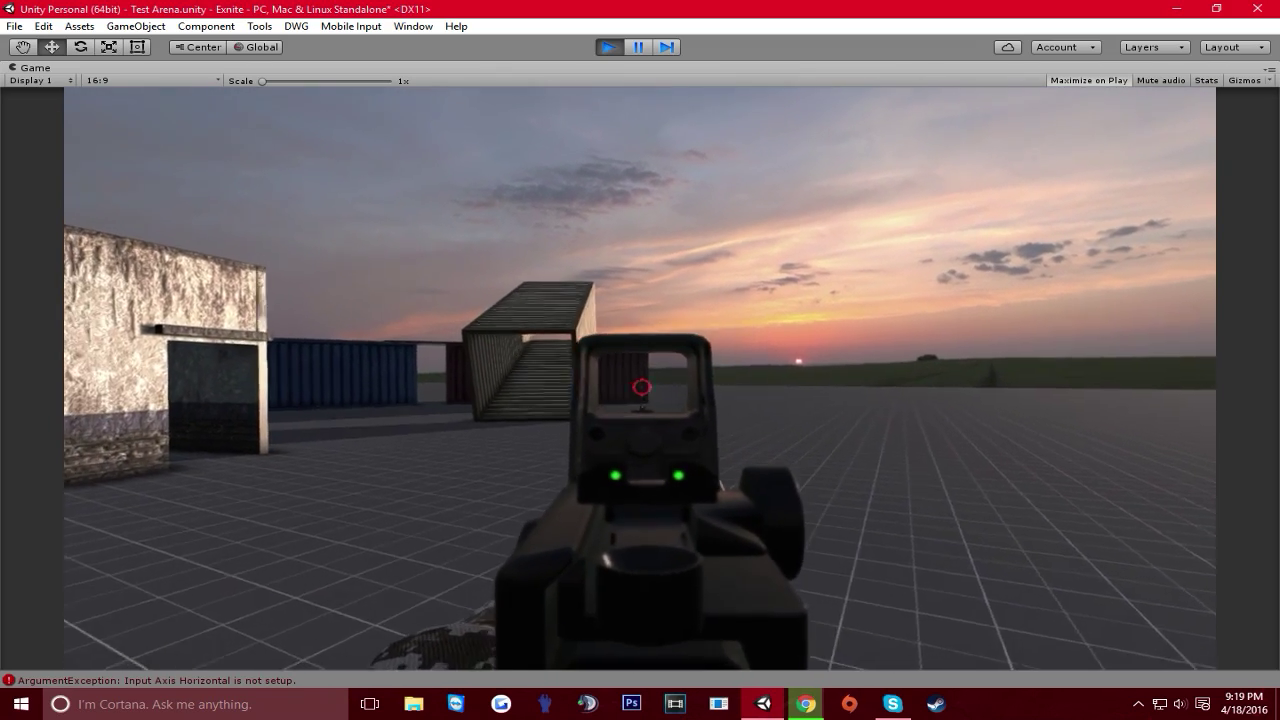
pyautogui.hotkey('shift', 'w')
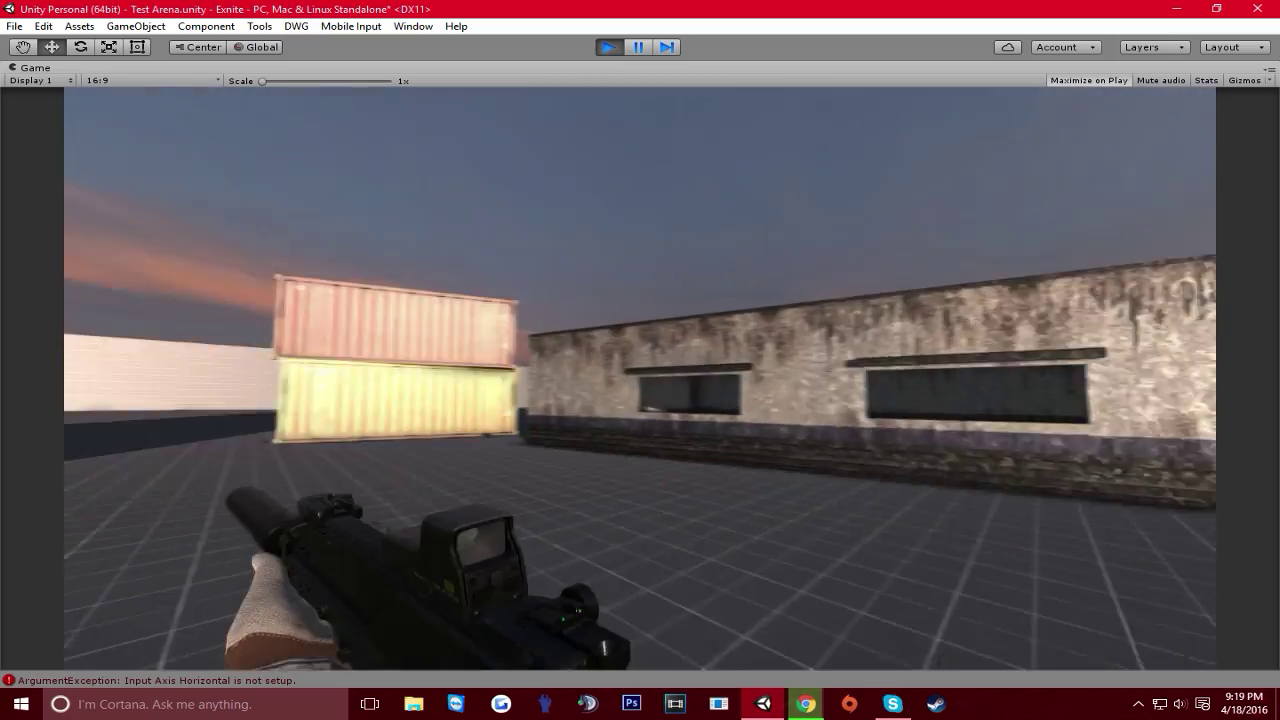
pyautogui.rightClick(640, 378)
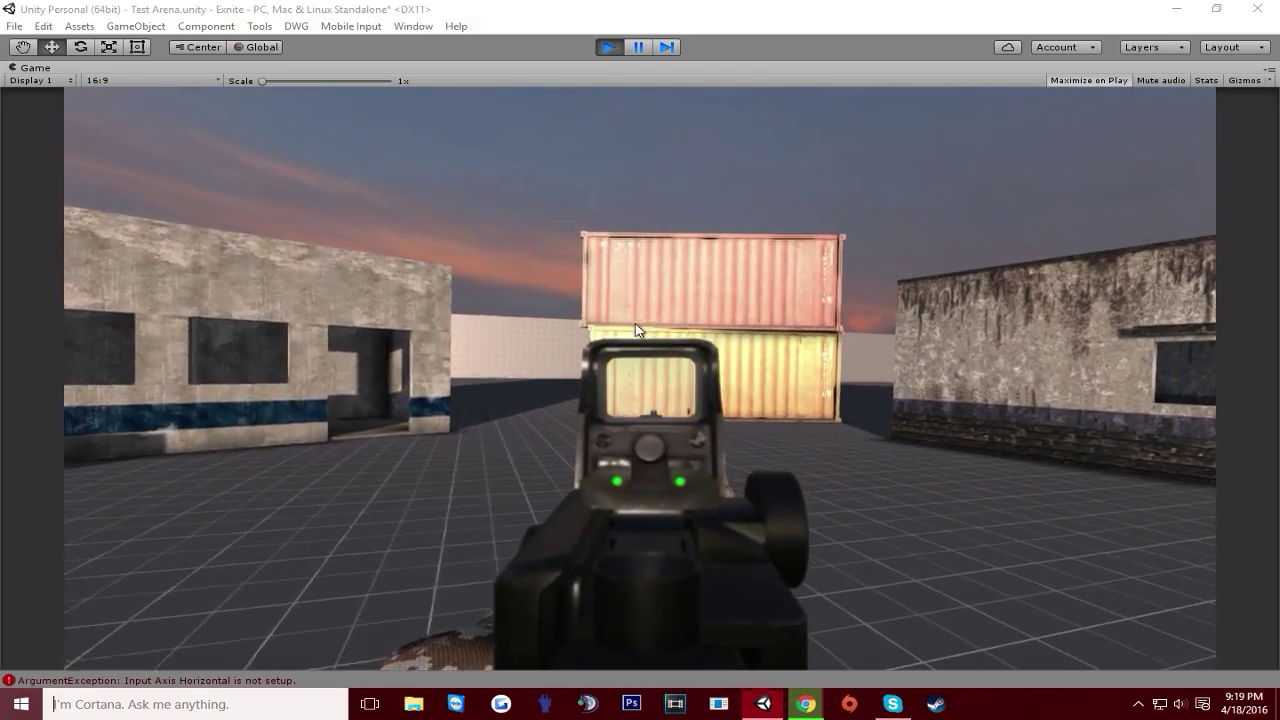
pyautogui.press('super')
pyautogui.click(608, 47)
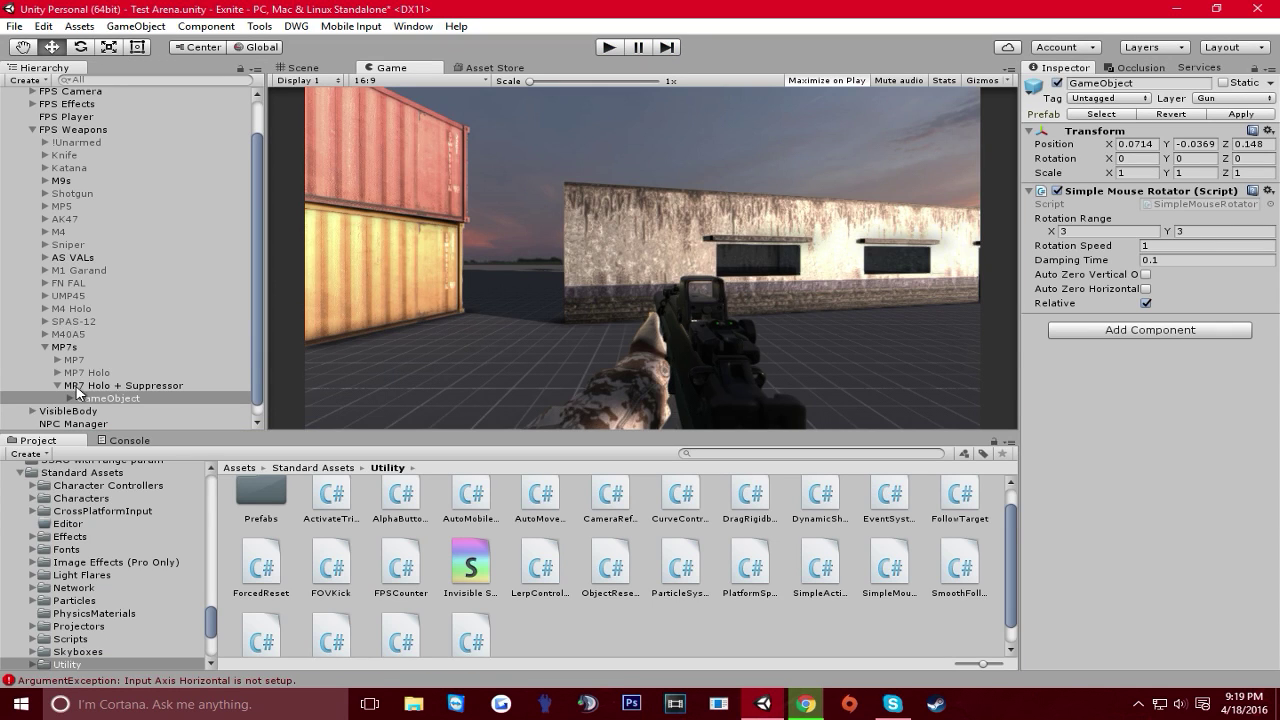
# Move M4_Anim, muzzle_flash, ShellEjectPos and muzzle_light out of GameObject to sit directly under MP7 Holo + Suppressor
pyautogui.scroll(-1, 111, 388)
pyautogui.scroll(3, 64, 222)
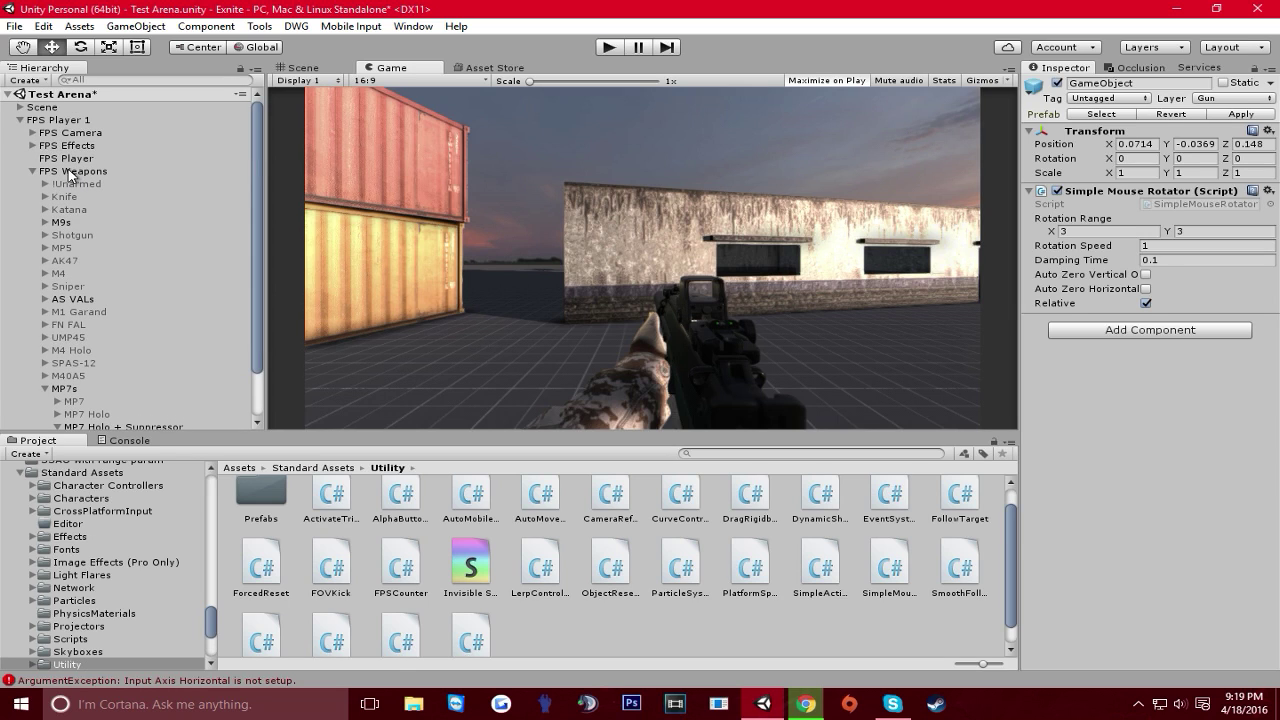
pyautogui.scroll(-4, 80, 340)
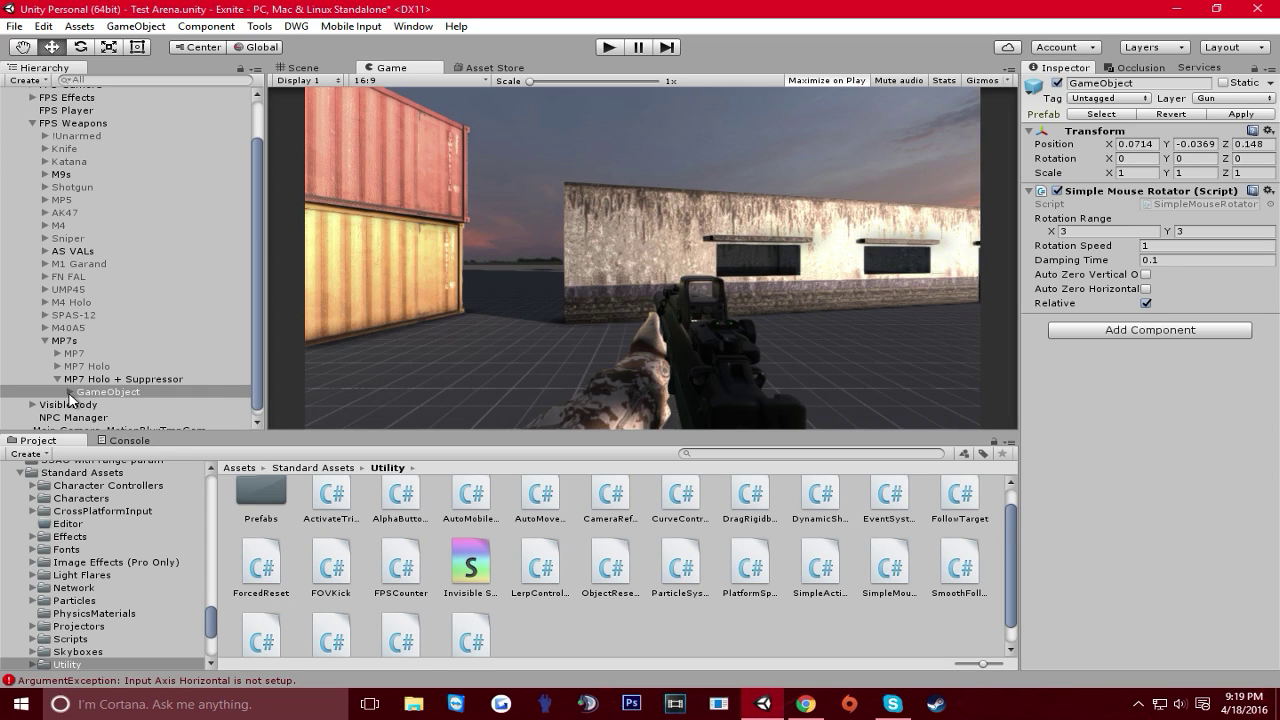
pyautogui.click(91, 379)
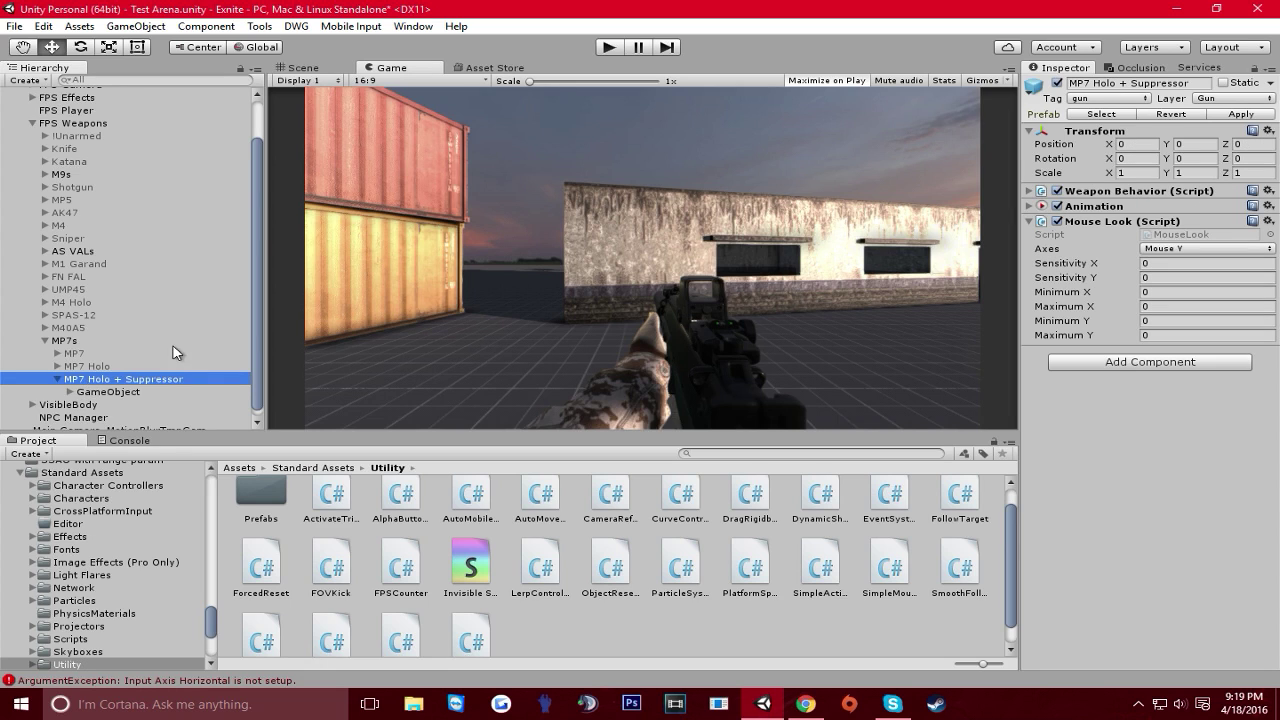
pyautogui.click(118, 391)
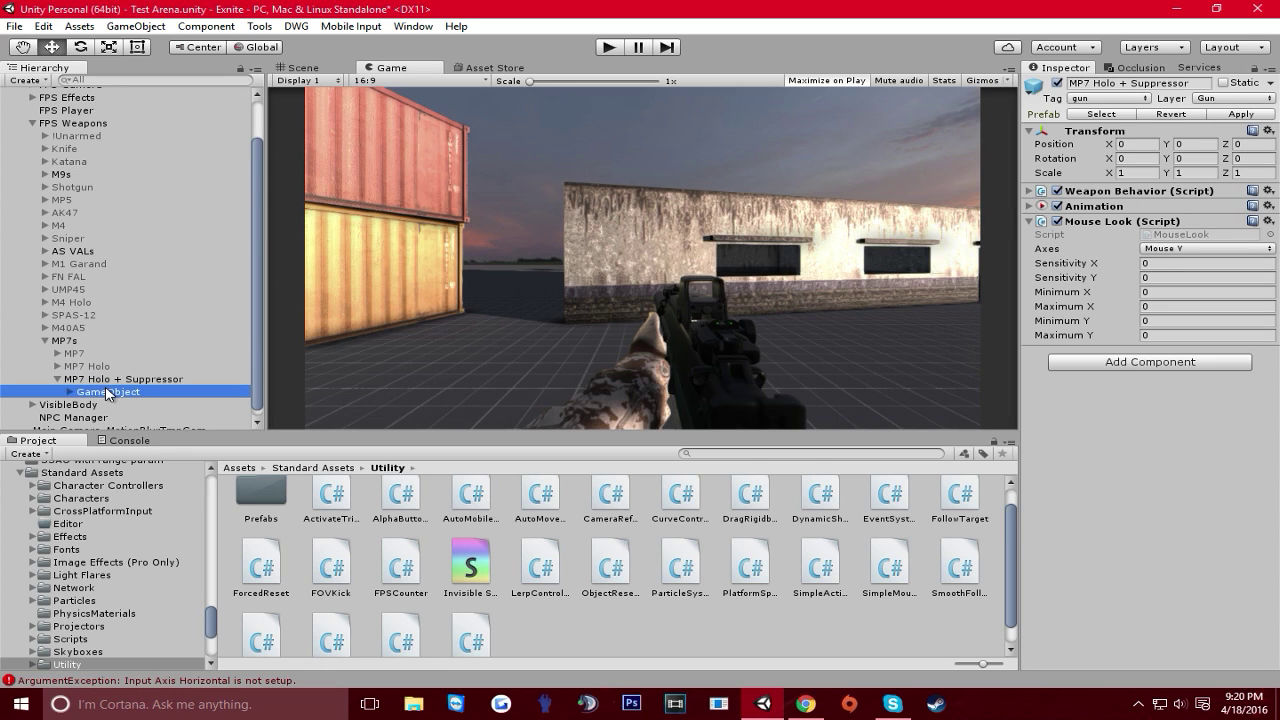
pyautogui.click(70, 391)
pyautogui.scroll(-2, 80, 395)
pyautogui.click(96, 348)
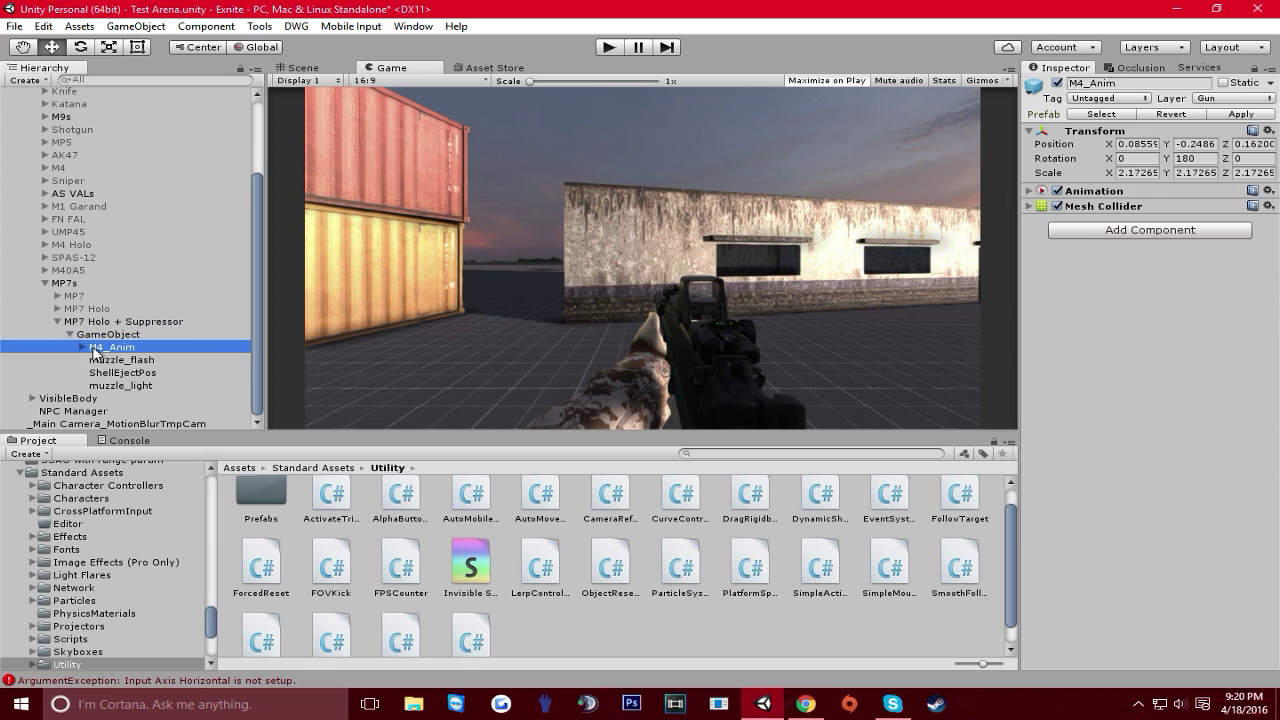
pyautogui.keyDown('shift'); pyautogui.click(130, 386); pyautogui.keyUp('shift')
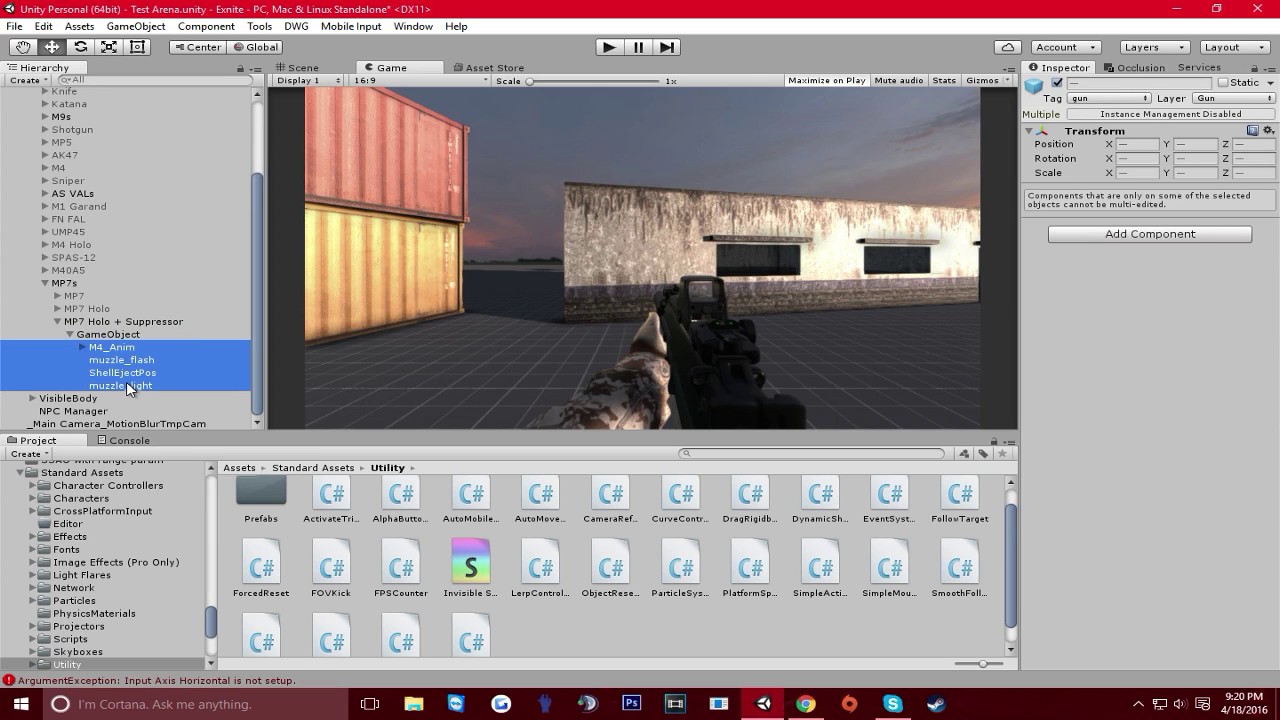
pyautogui.moveTo(130, 388); pyautogui.dragTo(114, 337)
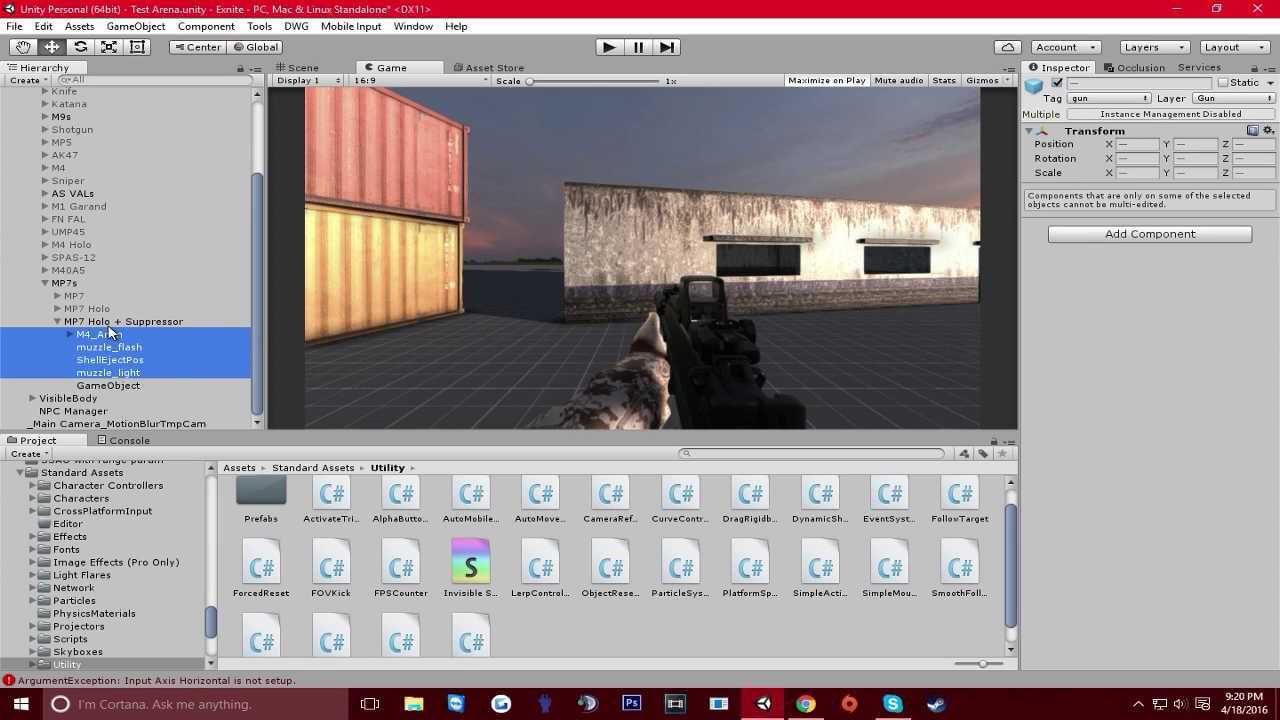
# Deactivate the emptied GameObject under MP7 Holo + Suppressor
pyautogui.click(107, 326)
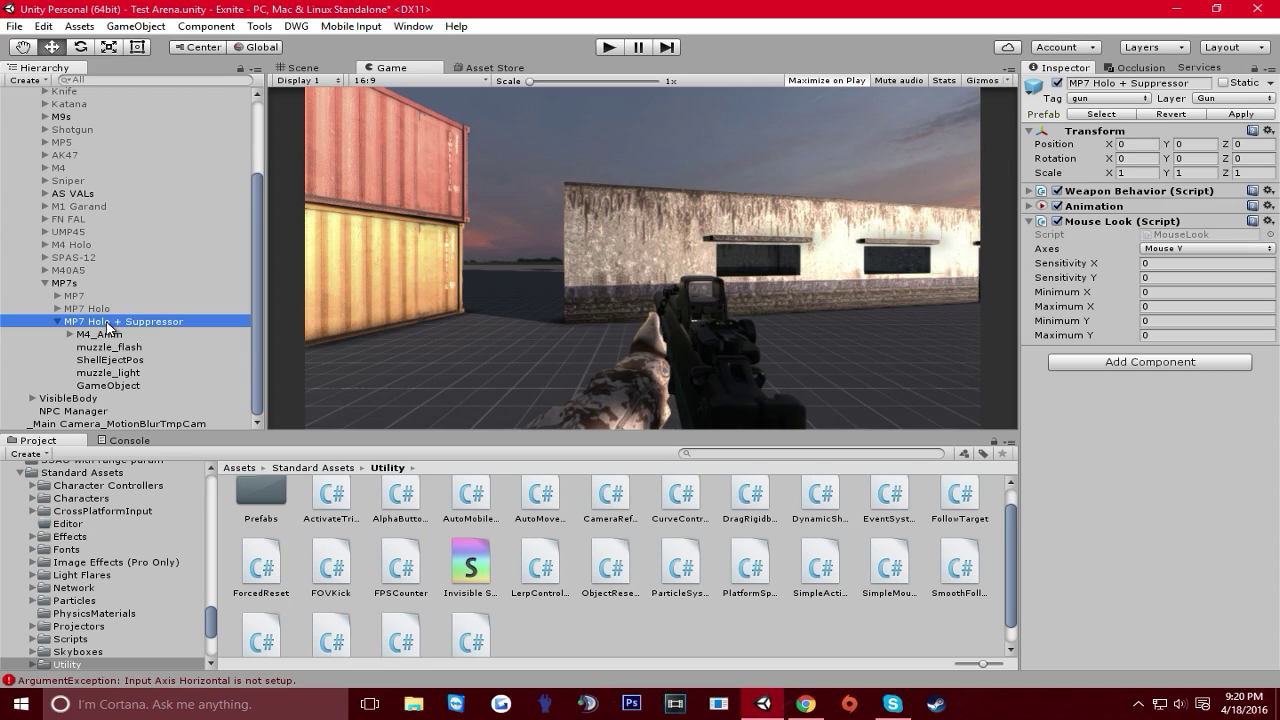
pyautogui.click(132, 386)
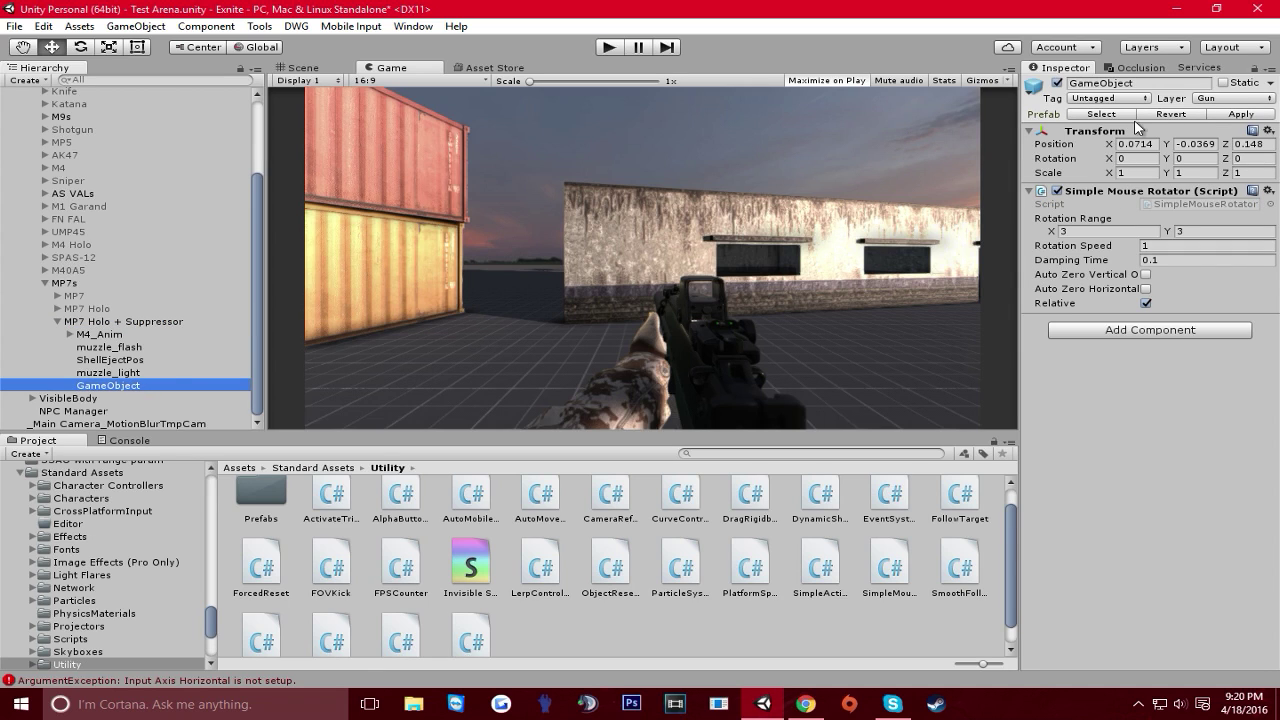
pyautogui.click(1058, 84)
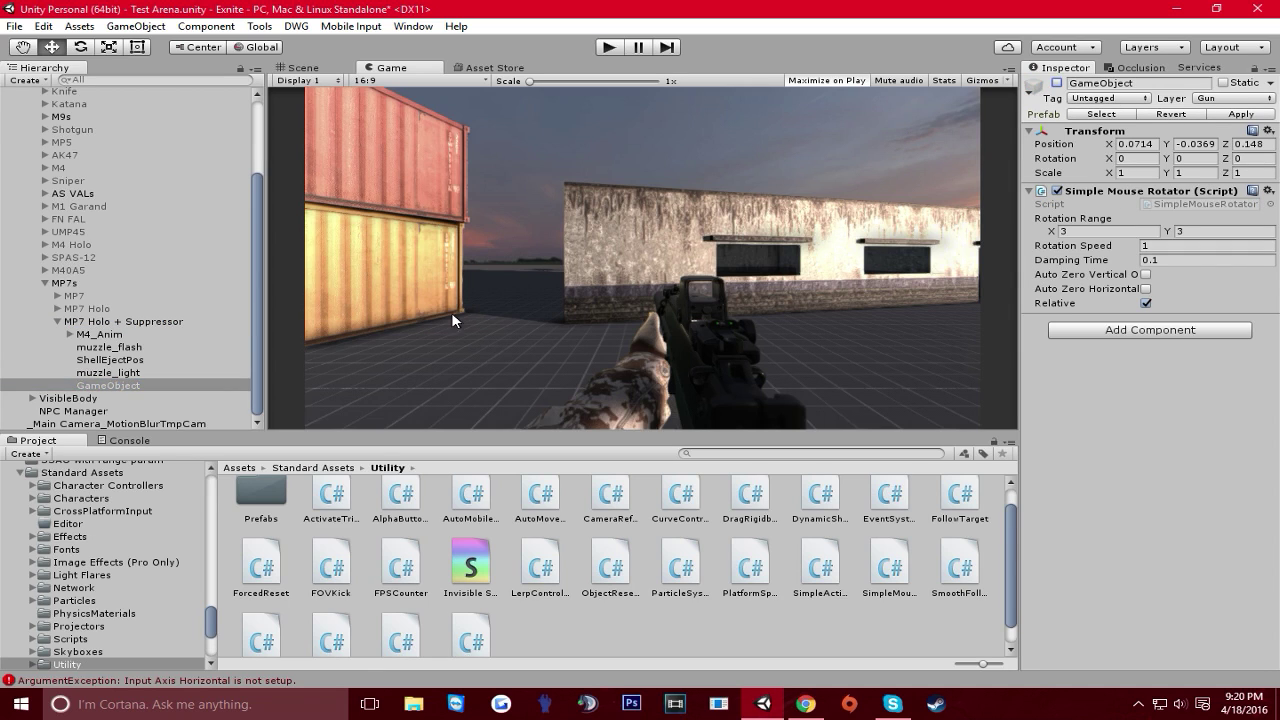
# Create an empty child object under MP7 Holo + Suppressor and rename it Deadzone
pyautogui.rightClick(102, 325)
pyautogui.click(168, 458)
pyautogui.click(165, 462)
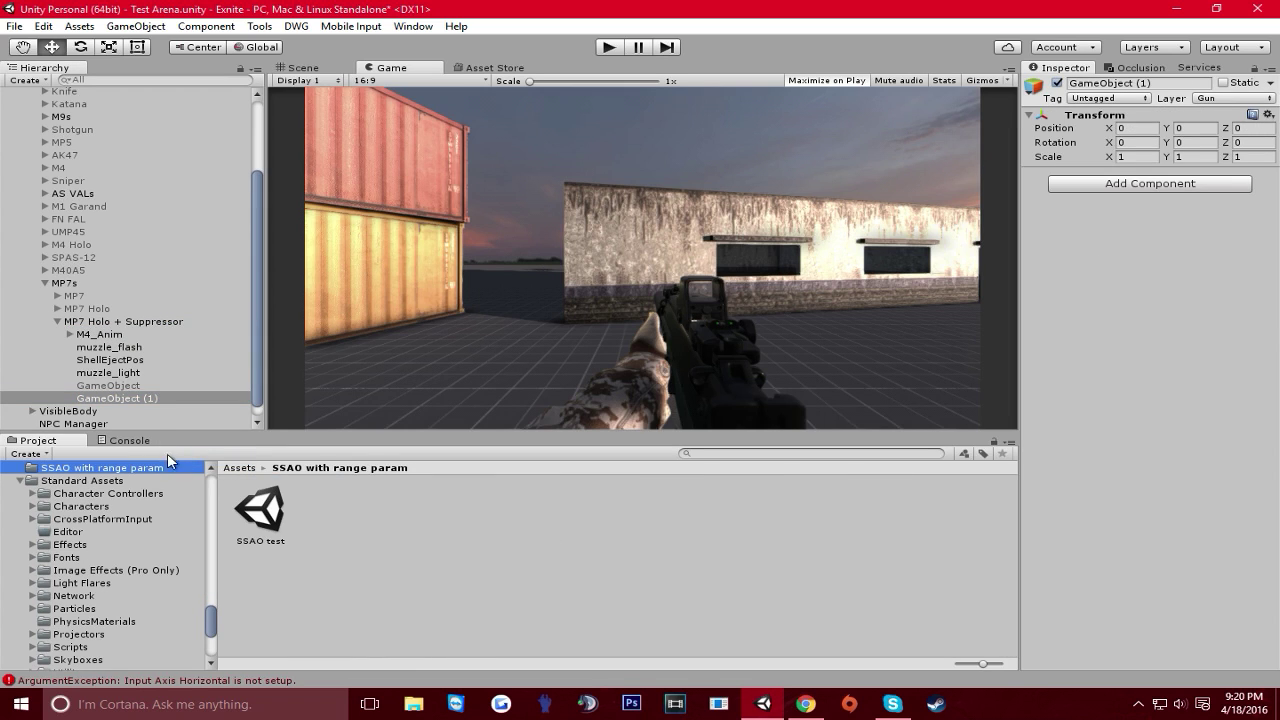
pyautogui.click(100, 334)
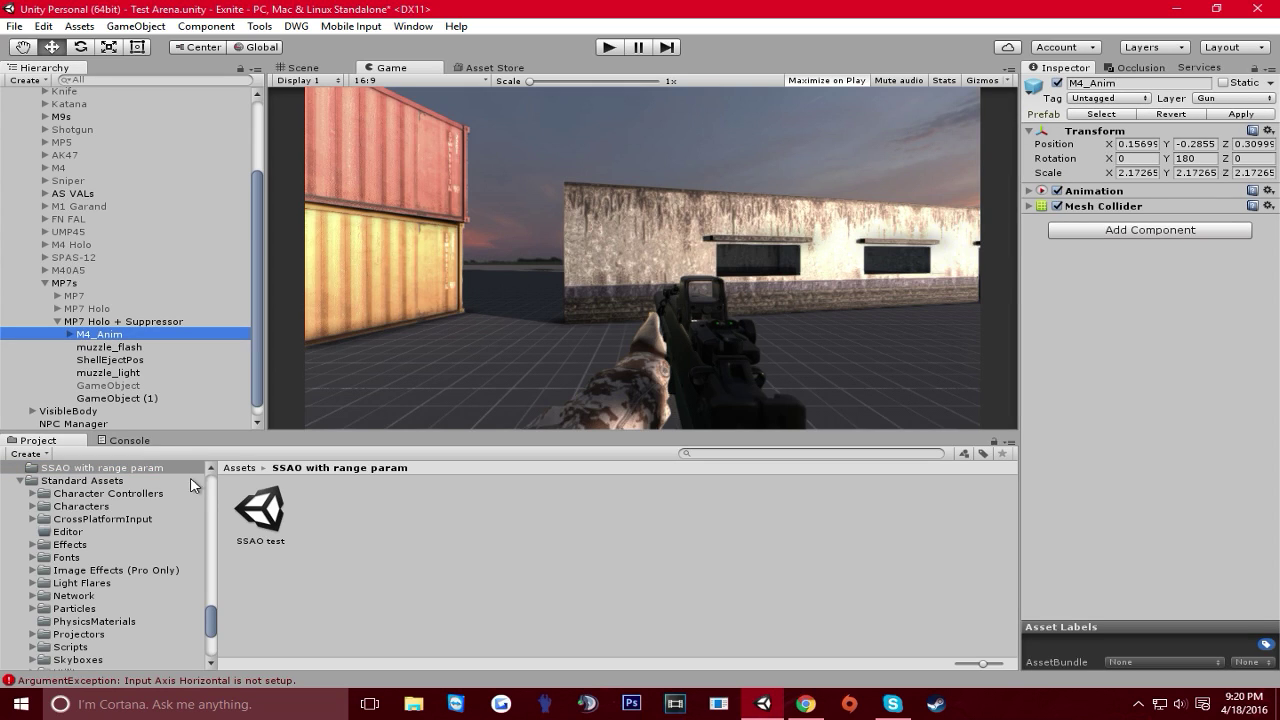
pyautogui.click(140, 399)
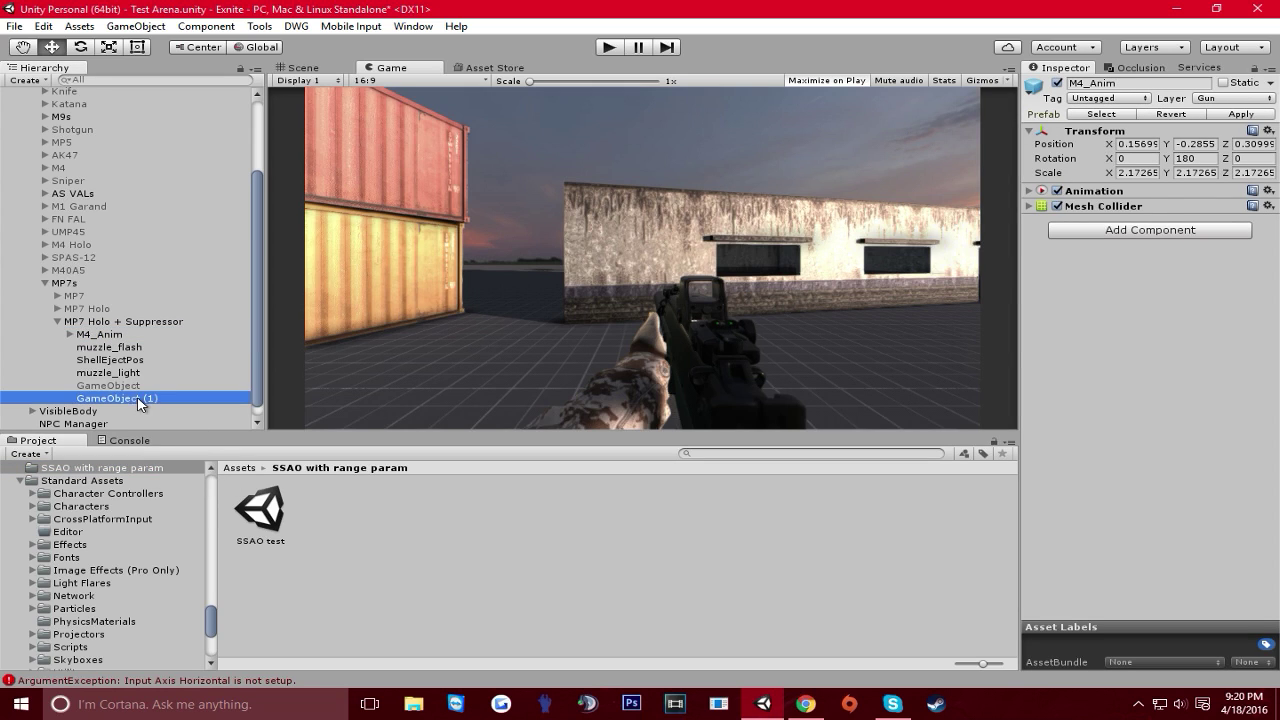
pyautogui.click(1146, 83)
pyautogui.write('Deadzone')
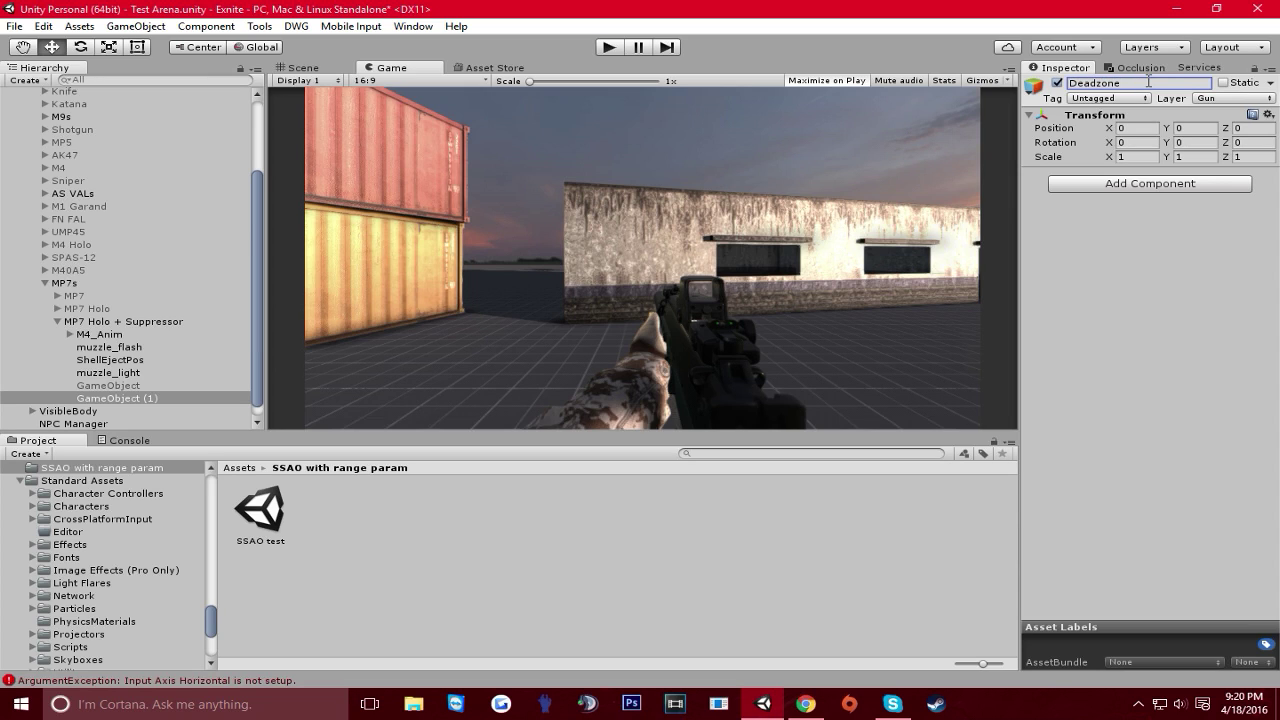
pyautogui.press('Return')
pyautogui.click(1103, 188)
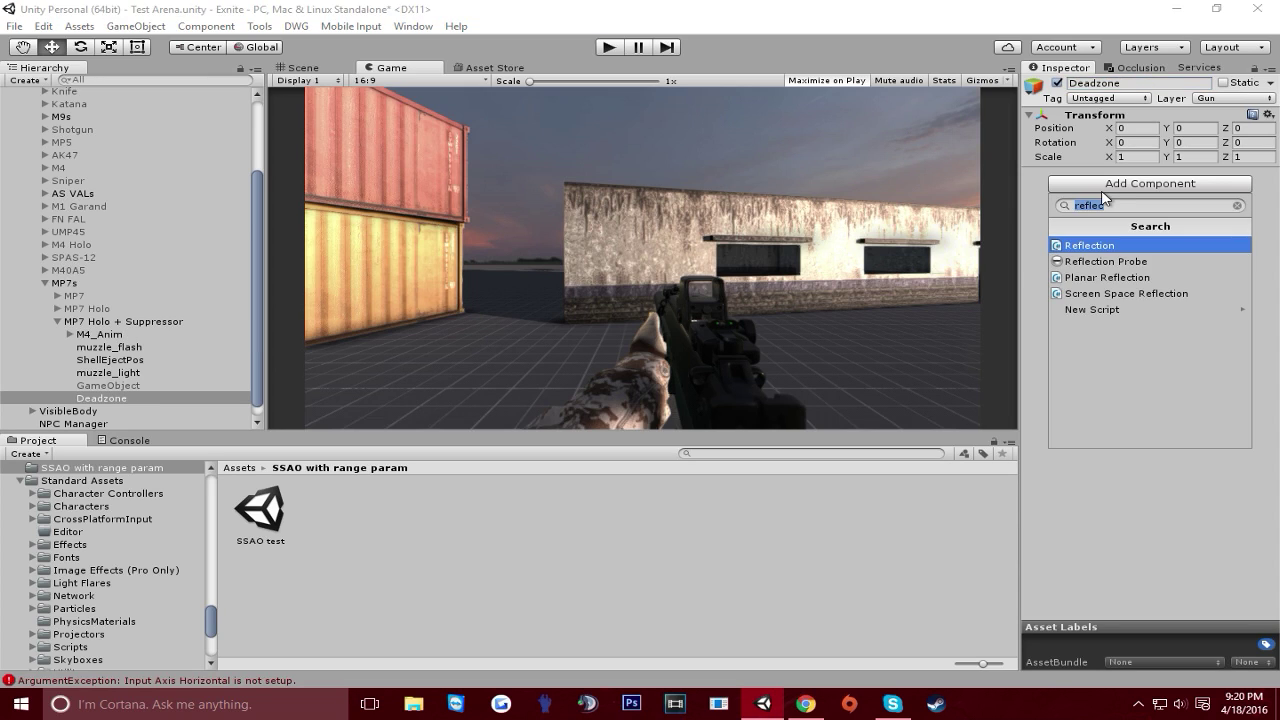
# Move the Deadzone object forward along its Z axis to about 0.1336 in the Scene view
pyautogui.click(299, 67)
pyautogui.click(308, 68)
pyautogui.moveTo(666, 235); pyautogui.dragTo(580, 294, button='right')
pyautogui.press('w')
pyautogui.moveTo(625, 218); pyautogui.dragTo(760, 264)
pyautogui.moveTo(760, 264); pyautogui.dragTo(946, 232, button='right')
pyautogui.press('s')
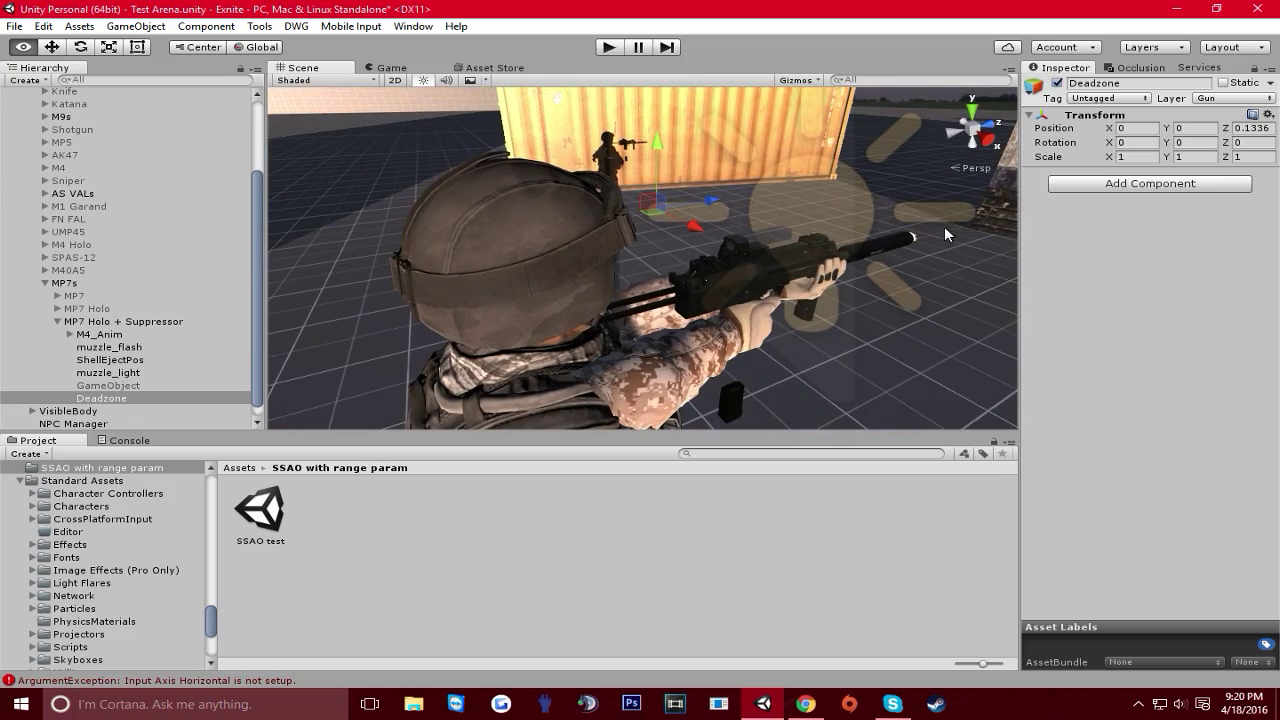
# Shift the Deadzone object sideways toward the weapon, to an X position of about 0.075
pyautogui.press('f')
pyautogui.keyDown('alt'); pyautogui.moveTo(989, 299); pyautogui.dragTo(574, 311, button='right'); pyautogui.keyUp('alt')
pyautogui.keyDown('alt'); pyautogui.moveTo(574, 311); pyautogui.dragTo(834, 458); pyautogui.keyUp('alt')
pyautogui.moveTo(709, 279); pyautogui.dragTo(764, 302)
pyautogui.moveTo(764, 302); pyautogui.dragTo(704, 288, button='middle')
pyautogui.press('f')
pyautogui.keyDown('alt'); pyautogui.moveTo(345, 307); pyautogui.dragTo(620, 295, button='right'); pyautogui.keyUp('alt')
pyautogui.keyDown('alt'); pyautogui.moveTo(620, 295); pyautogui.dragTo(239, 108); pyautogui.keyUp('alt')
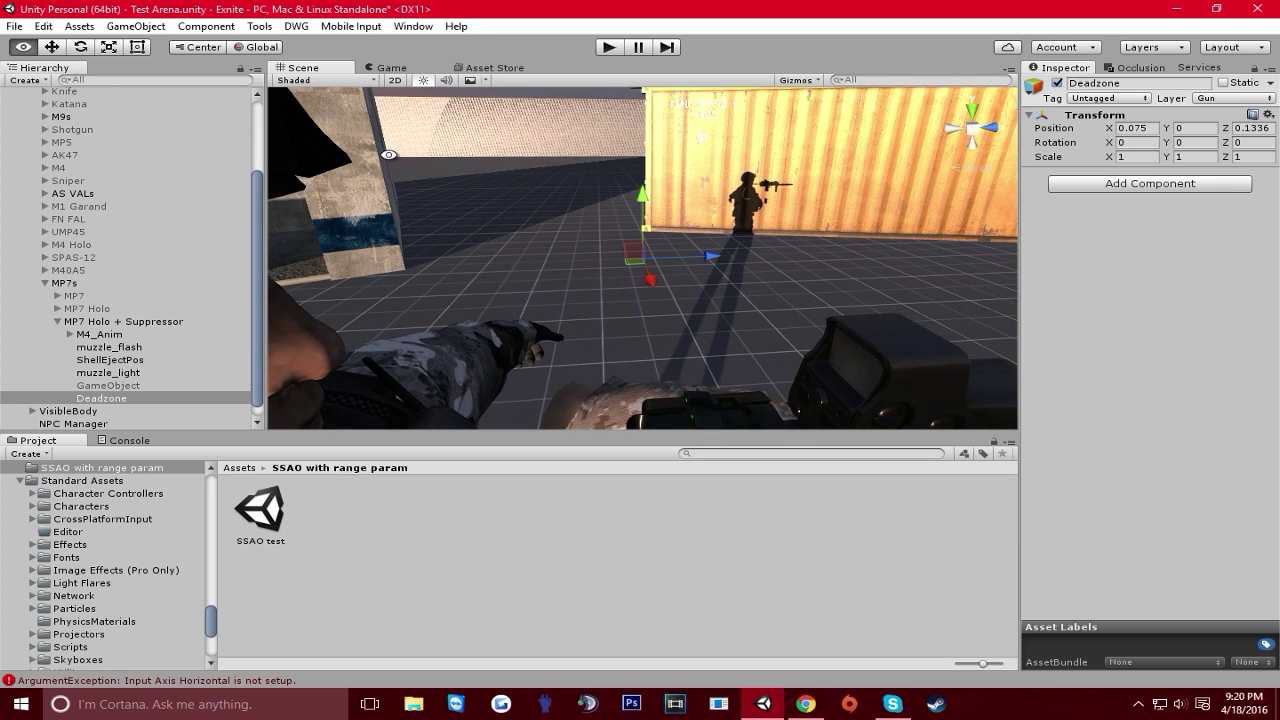
# Lower the Deadzone object to about -0.0274 in Y and move it forward to about 0.145 in Z
pyautogui.moveTo(645, 188); pyautogui.dragTo(640, 237)
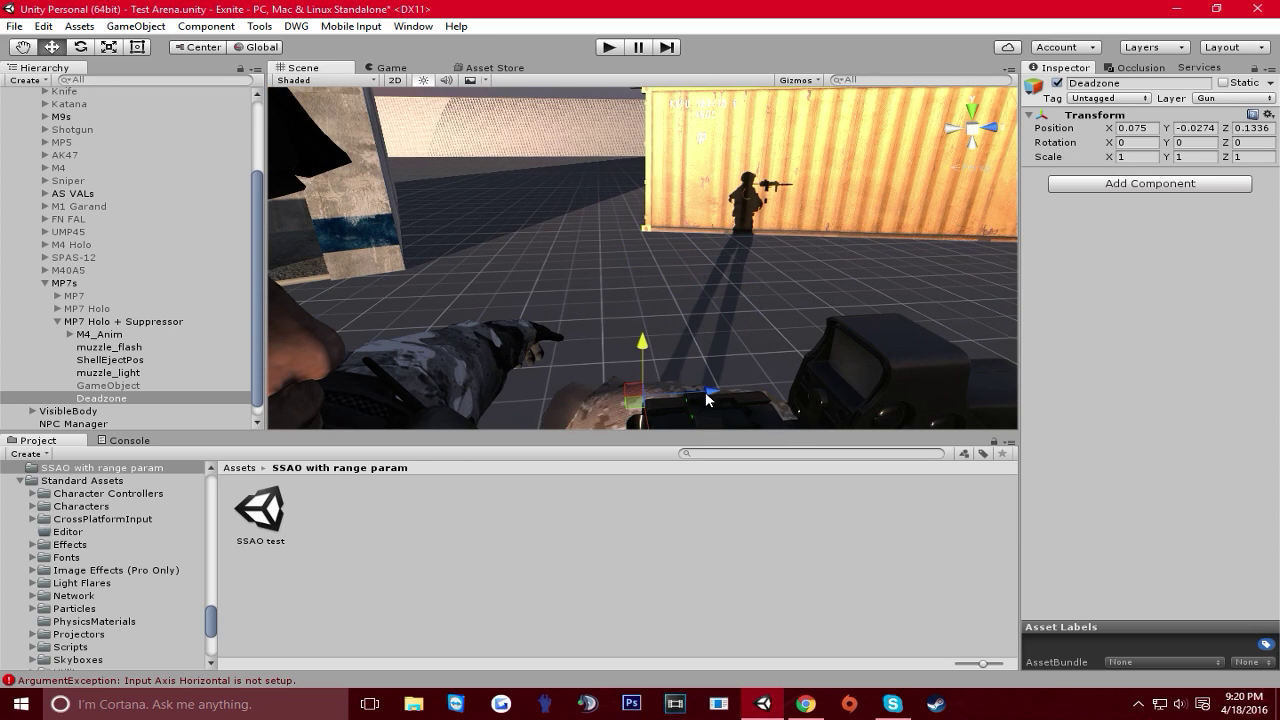
pyautogui.moveTo(708, 393); pyautogui.dragTo(736, 396)
pyautogui.keyDown('alt'); pyautogui.moveTo(736, 402); pyautogui.dragTo(923, 340, button='right'); pyautogui.keyUp('alt')
pyautogui.keyDown('alt'); pyautogui.moveTo(923, 340); pyautogui.dragTo(1220, 272); pyautogui.keyUp('alt')
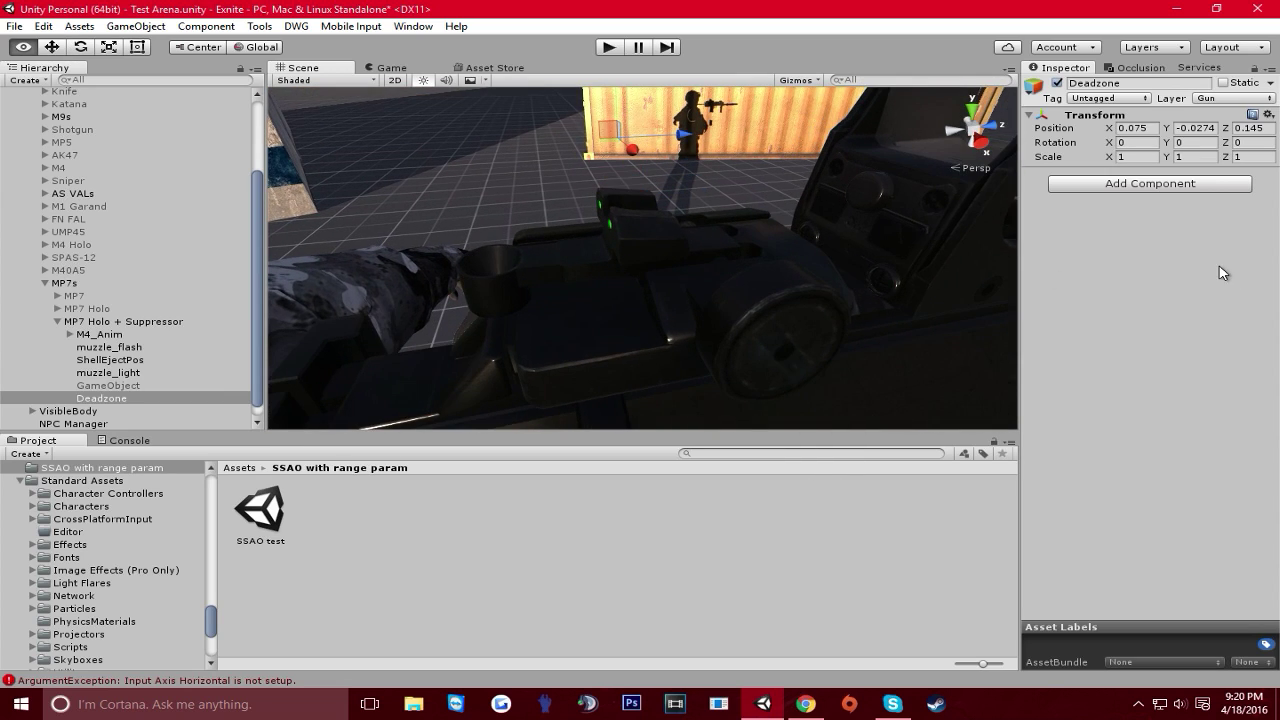
pyautogui.keyDown('alt'); pyautogui.moveTo(707, 210); pyautogui.dragTo(1089, 249); pyautogui.keyUp('alt')
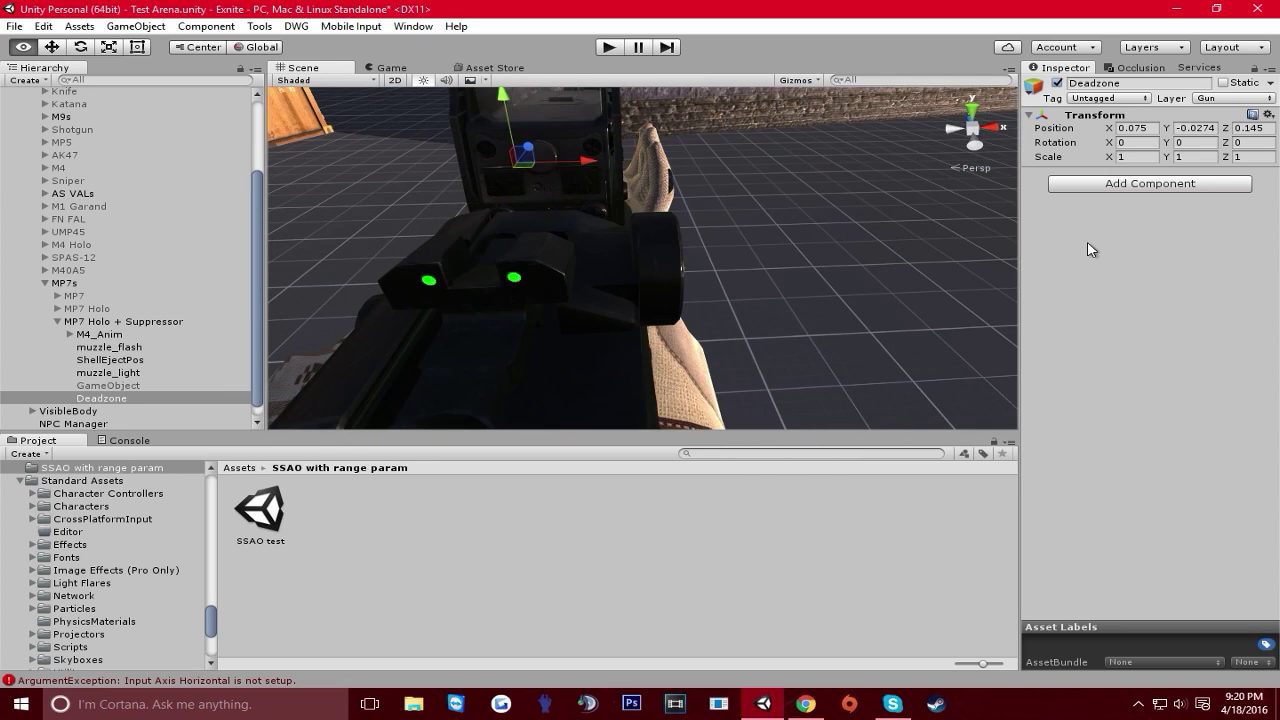
# Fine-tune the Deadzone object's position on the weapon to about X 0.0716, Y -0.035 and Z 0.1466
pyautogui.moveTo(590, 157); pyautogui.dragTo(565, 161)
pyautogui.moveTo(470, 117); pyautogui.dragTo(546, 266)
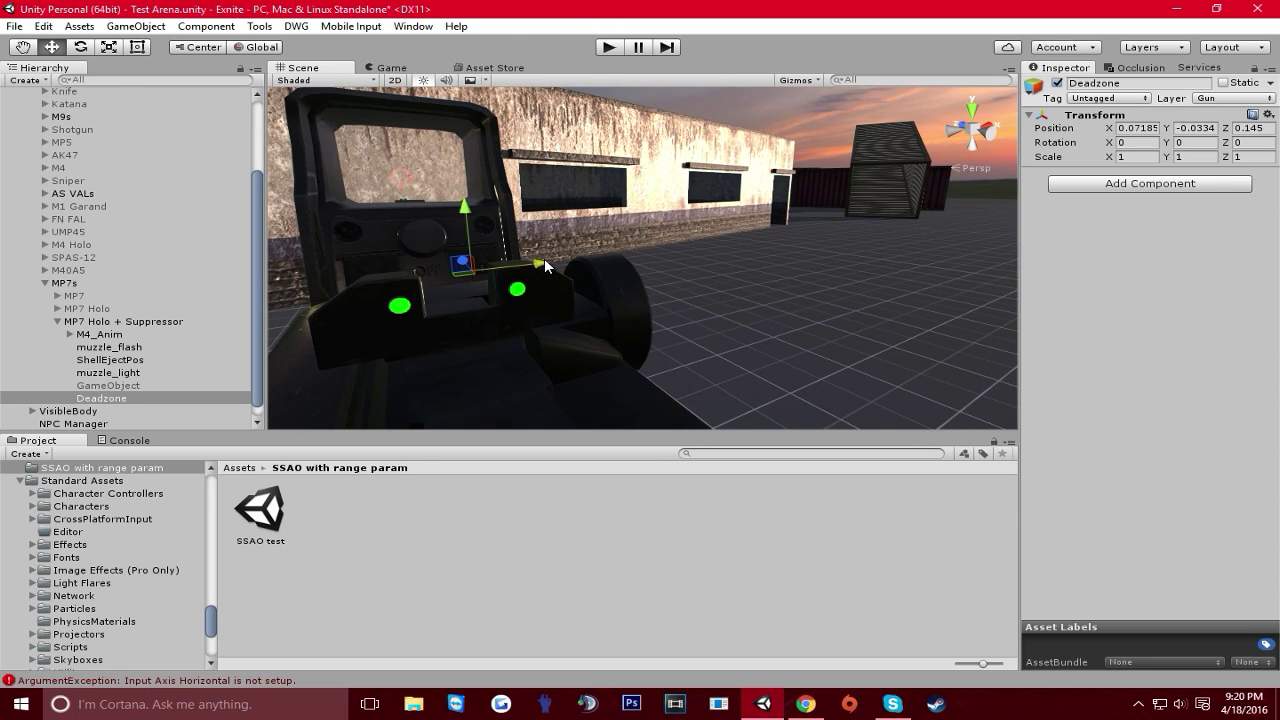
pyautogui.keyDown('alt'); pyautogui.moveTo(467, 268); pyautogui.dragTo(433, 271, button='right'); pyautogui.keyUp('alt')
pyautogui.keyDown('alt'); pyautogui.moveTo(433, 271); pyautogui.dragTo(300, 257); pyautogui.keyUp('alt')
pyautogui.moveTo(710, 263); pyautogui.dragTo(704, 262)
pyautogui.moveTo(638, 200); pyautogui.dragTo(164, 409)
pyautogui.moveTo(714, 272); pyautogui.dragTo(737, 285)
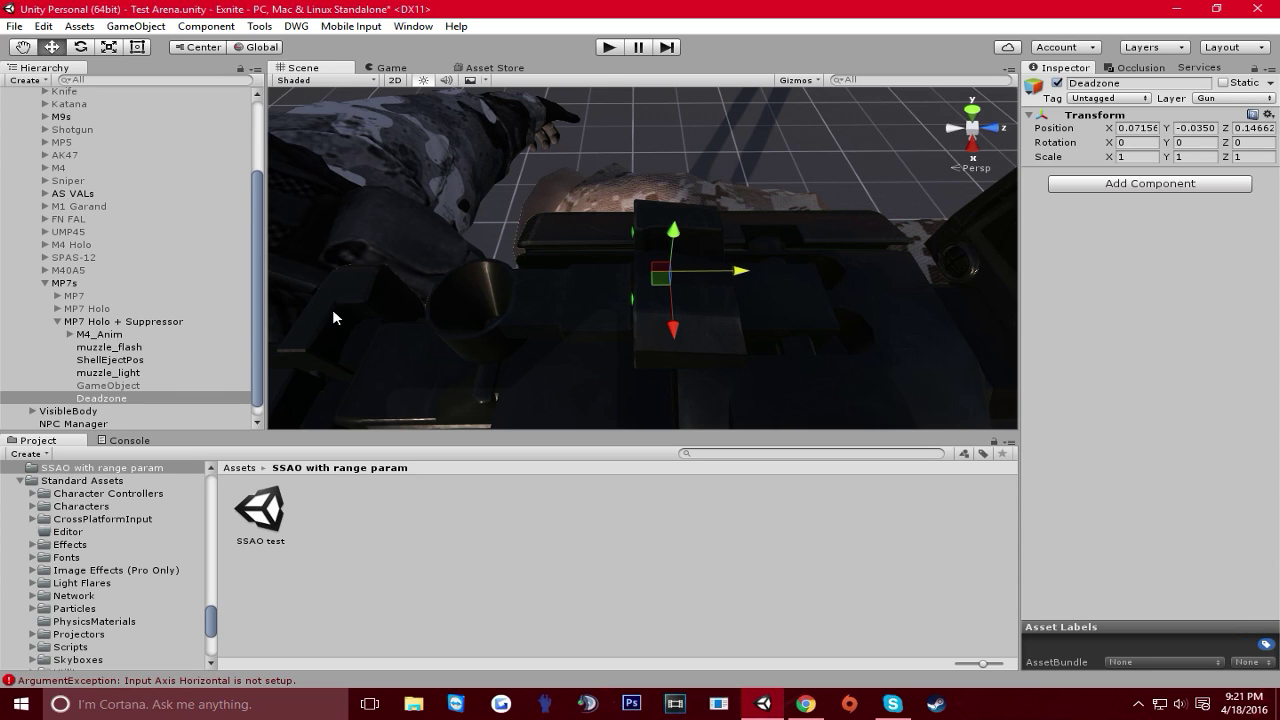
# Parent M4_Anim, muzzle_flash, ShellEjectPos and muzzle_light under the Deadzone object
pyautogui.click(130, 336)
pyautogui.keyDown('shift'); pyautogui.click(122, 374); pyautogui.keyUp('shift')
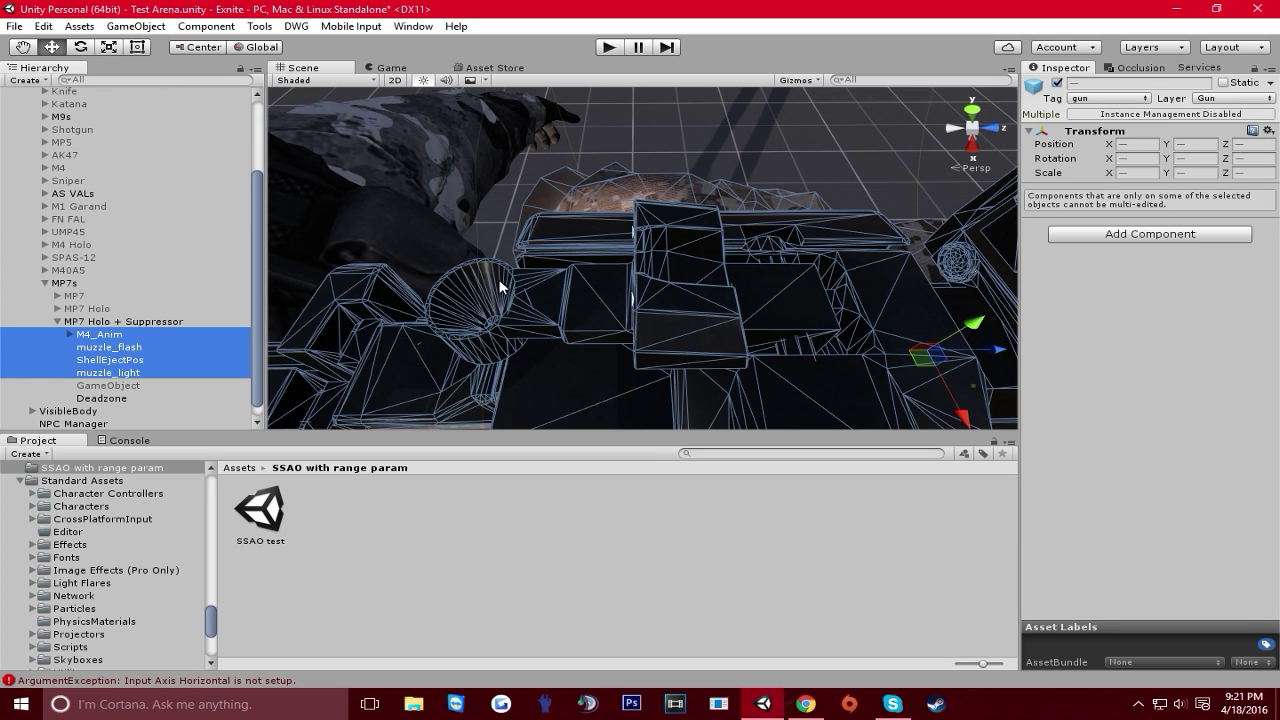
pyautogui.press('f')
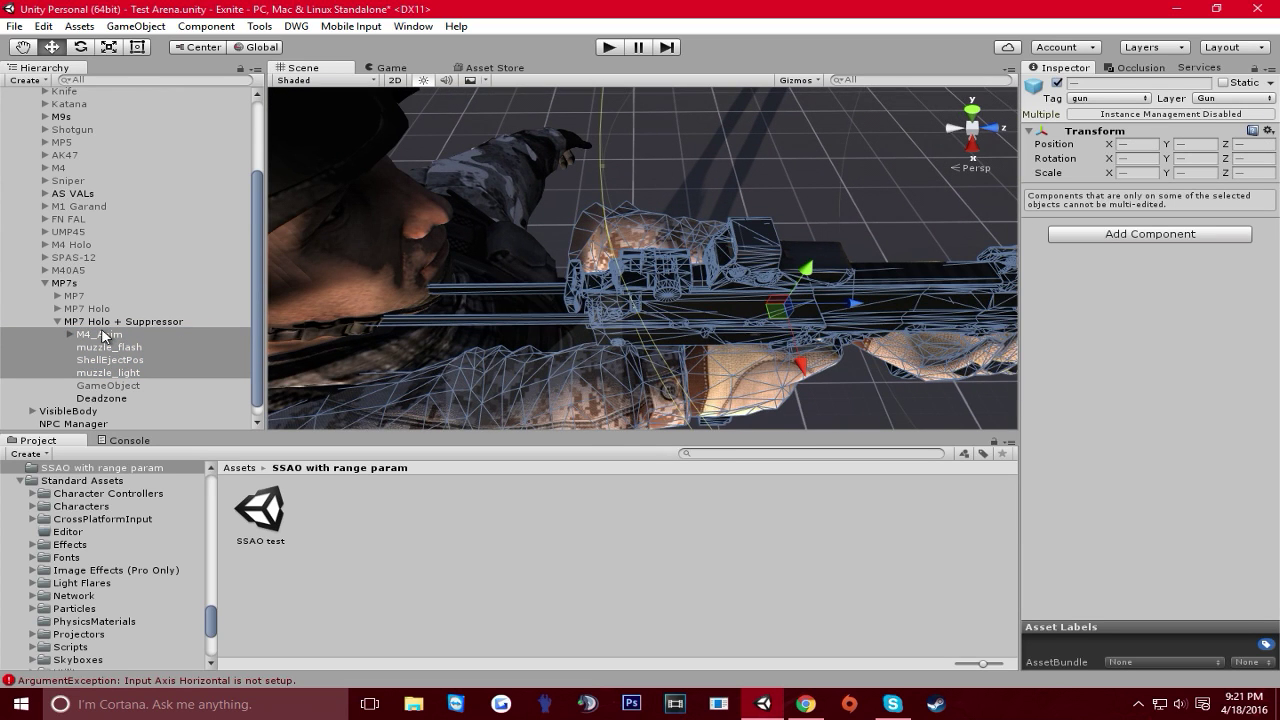
pyautogui.moveTo(137, 325); pyautogui.dragTo(110, 406)
pyautogui.click(71, 348)
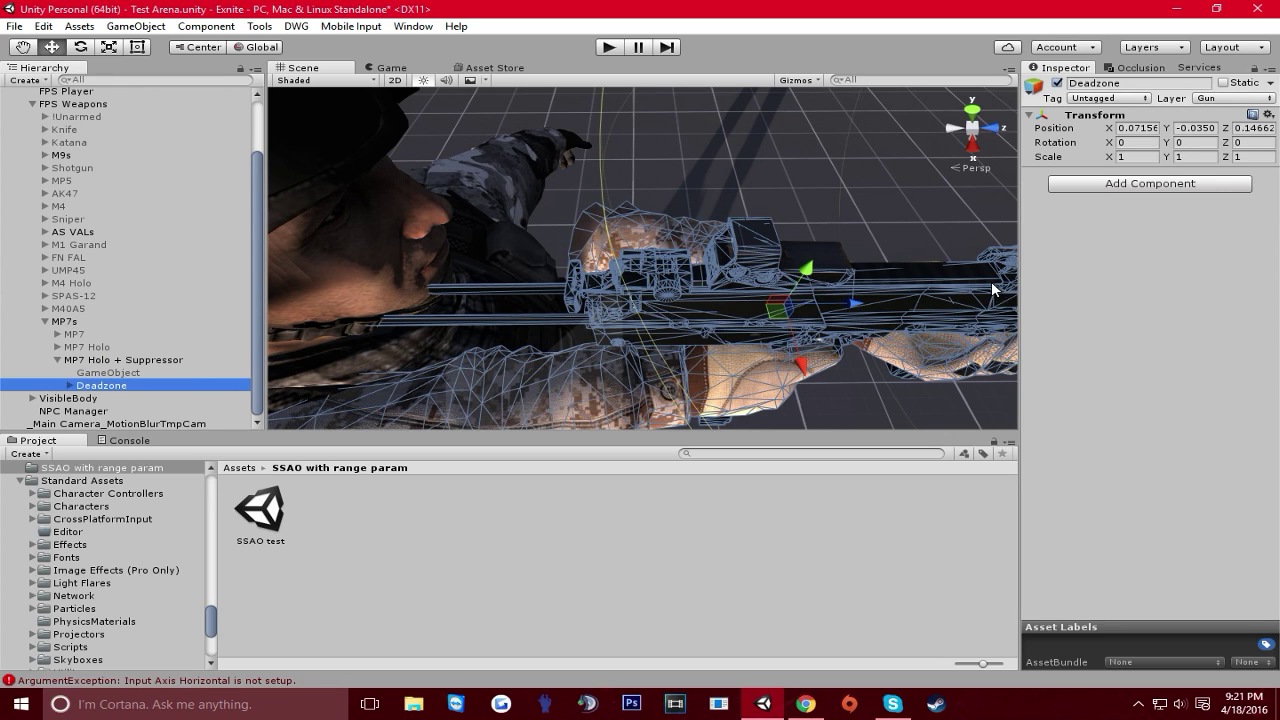
# Add a Simple Mouse Rotator to Deadzone with rotation range 3 by 3, speed 1, damping time 0.1 and automatic vertical zeroing off
pyautogui.click(1179, 190)
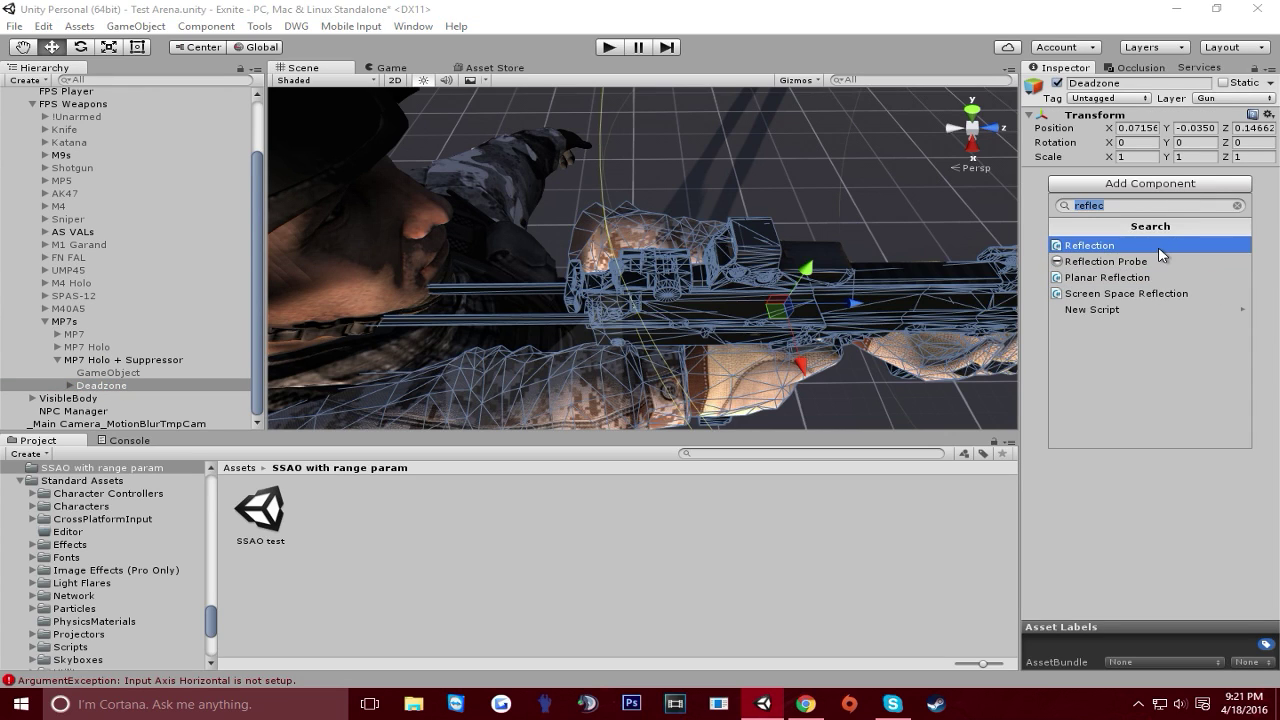
pyautogui.press('BackSpace')
pyautogui.write('ro')
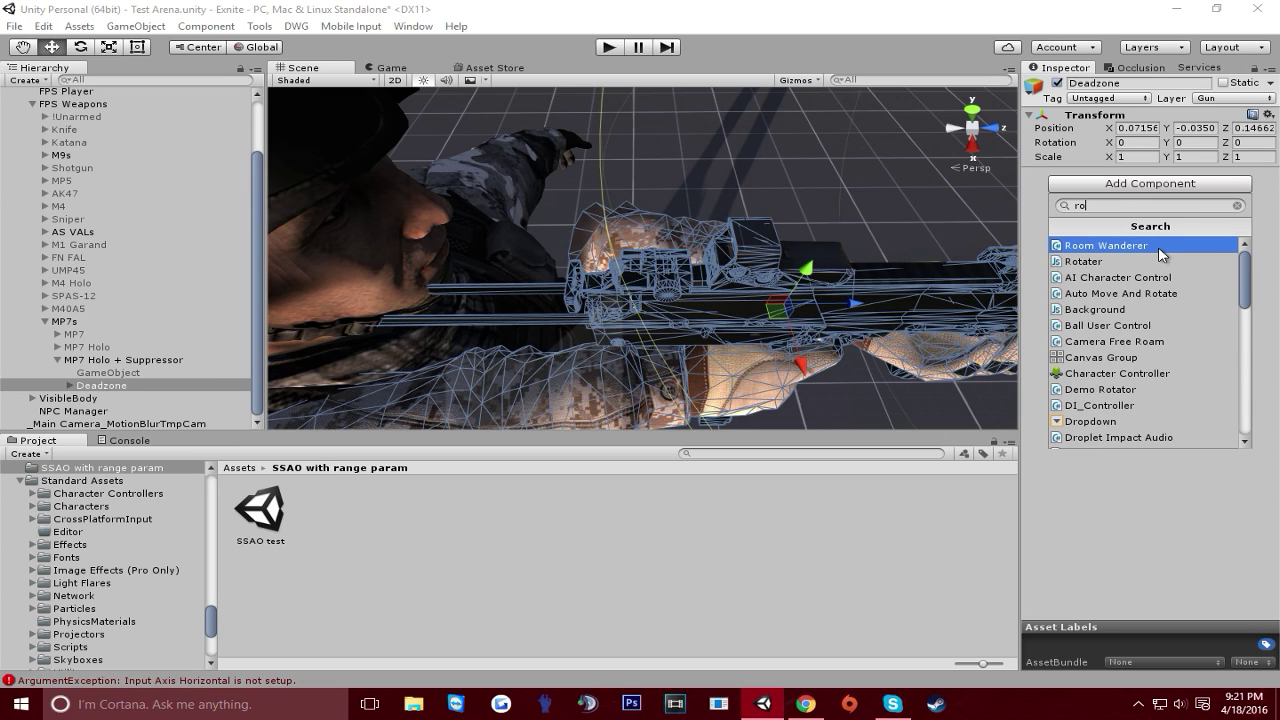
pyautogui.write('tator')
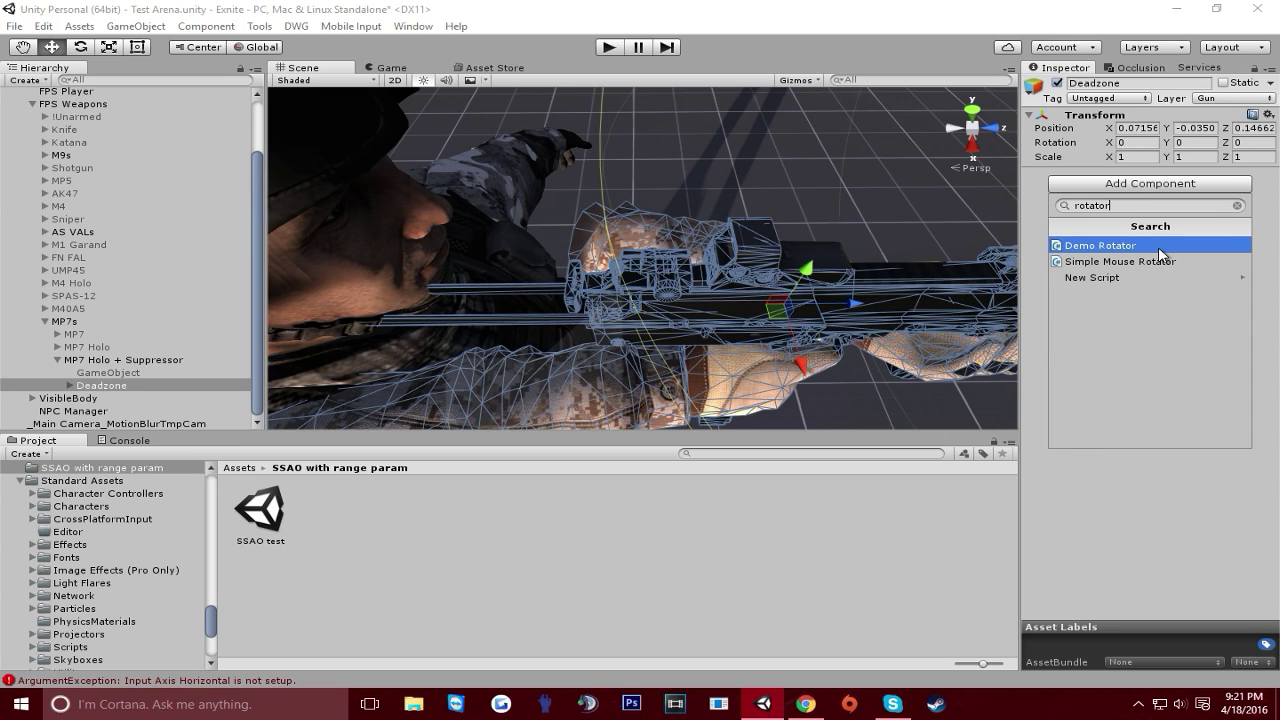
pyautogui.click(1180, 263)
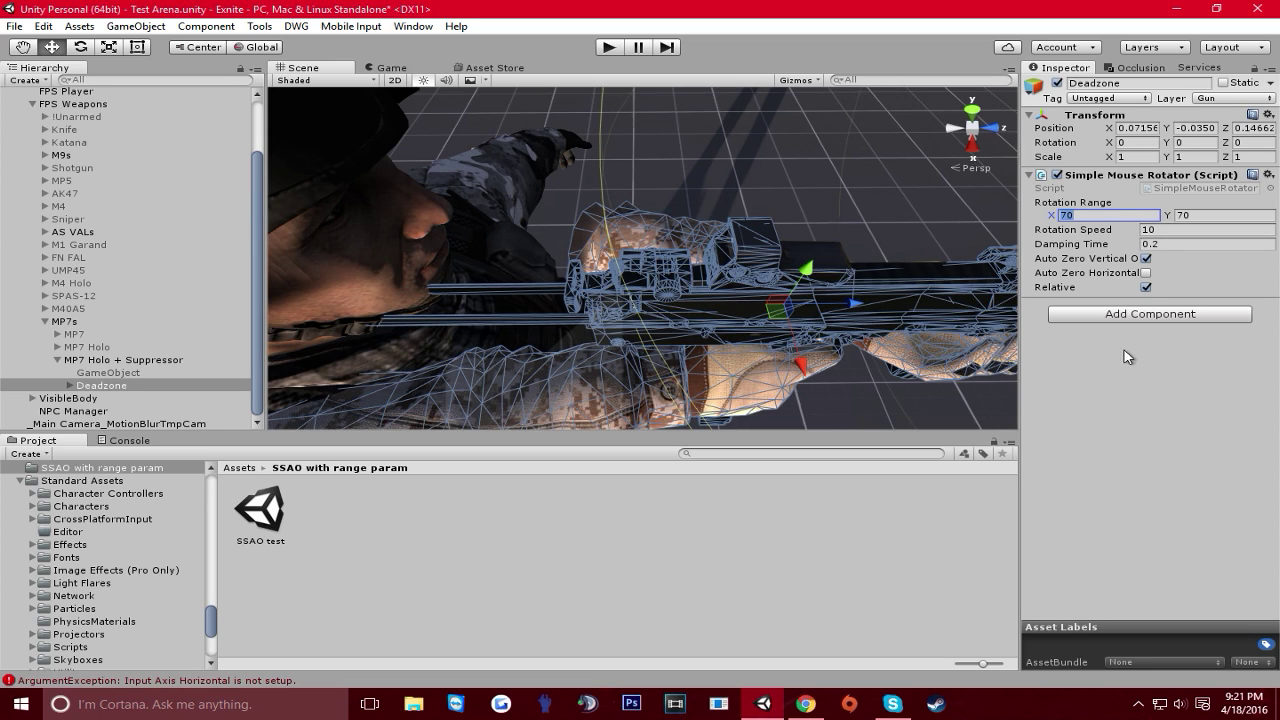
pyautogui.write('1')
pyautogui.click(1198, 245)
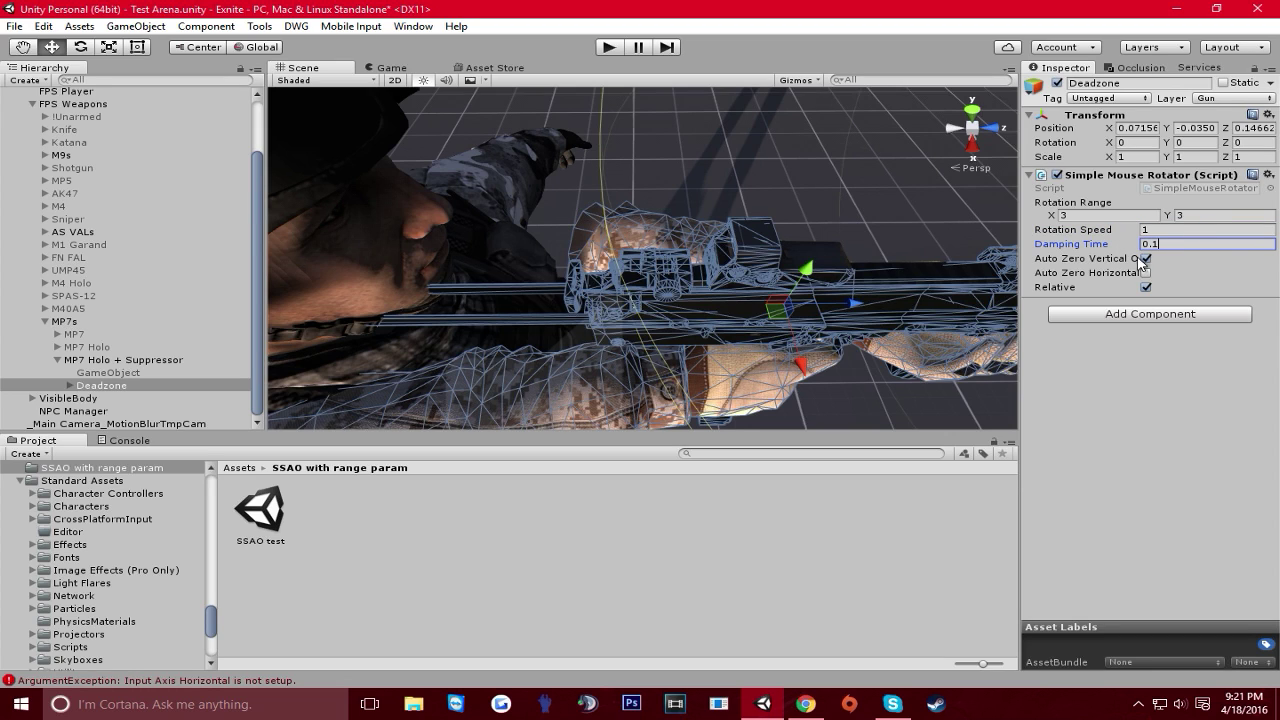
# Play-test the weapon's deadzone movement while walking and aiming down the sight, and stop the game
pyautogui.click(610, 48)
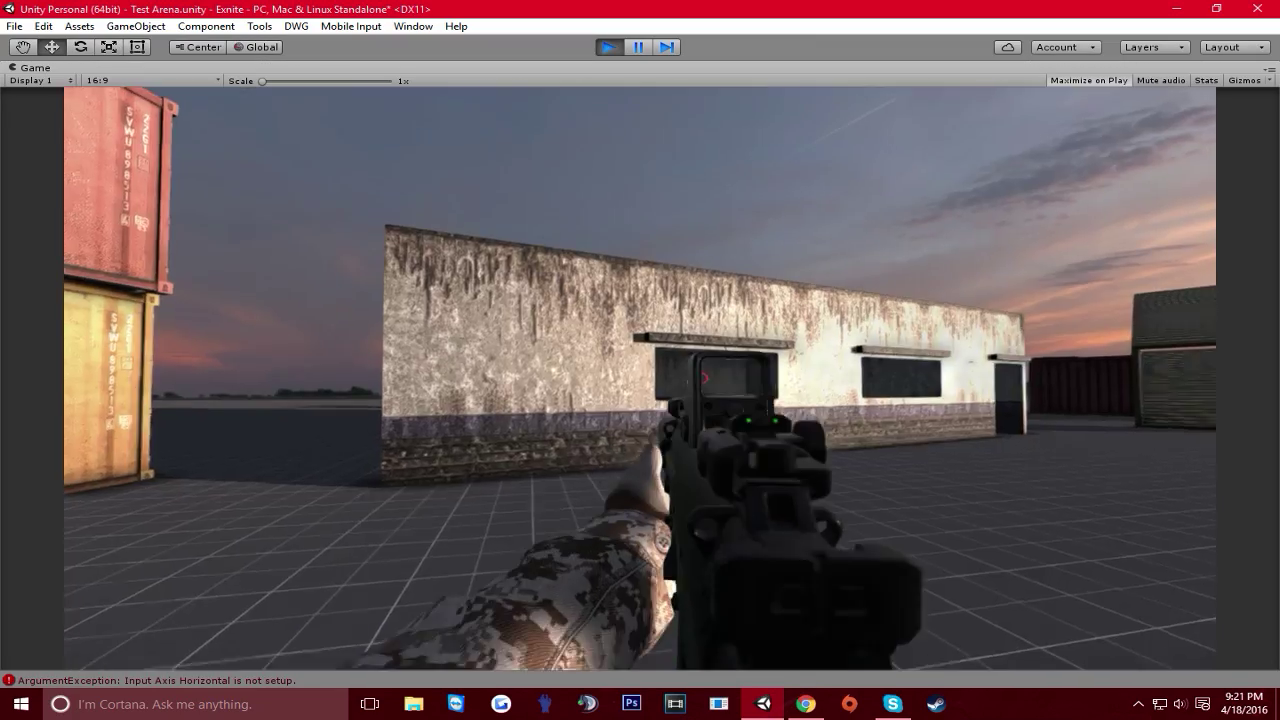
pyautogui.press('w')
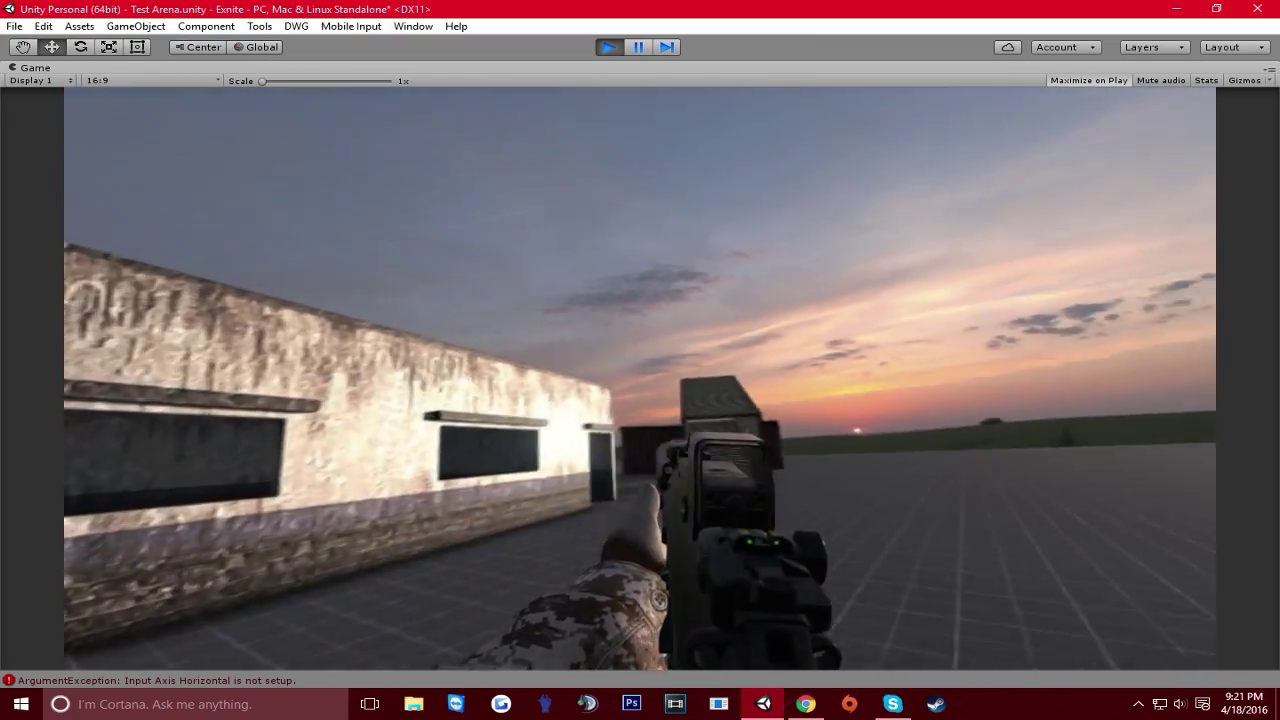
pyautogui.rightClick(640, 378)
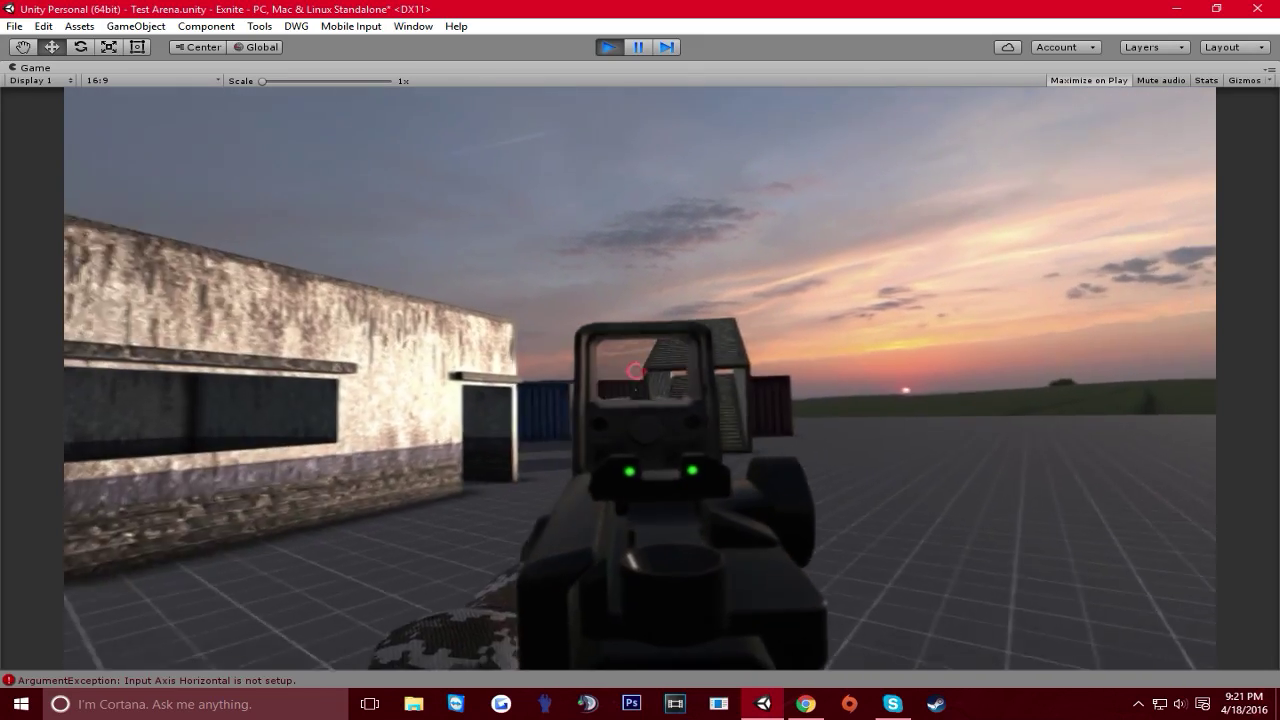
pyautogui.press('super')
pyautogui.click(607, 46)
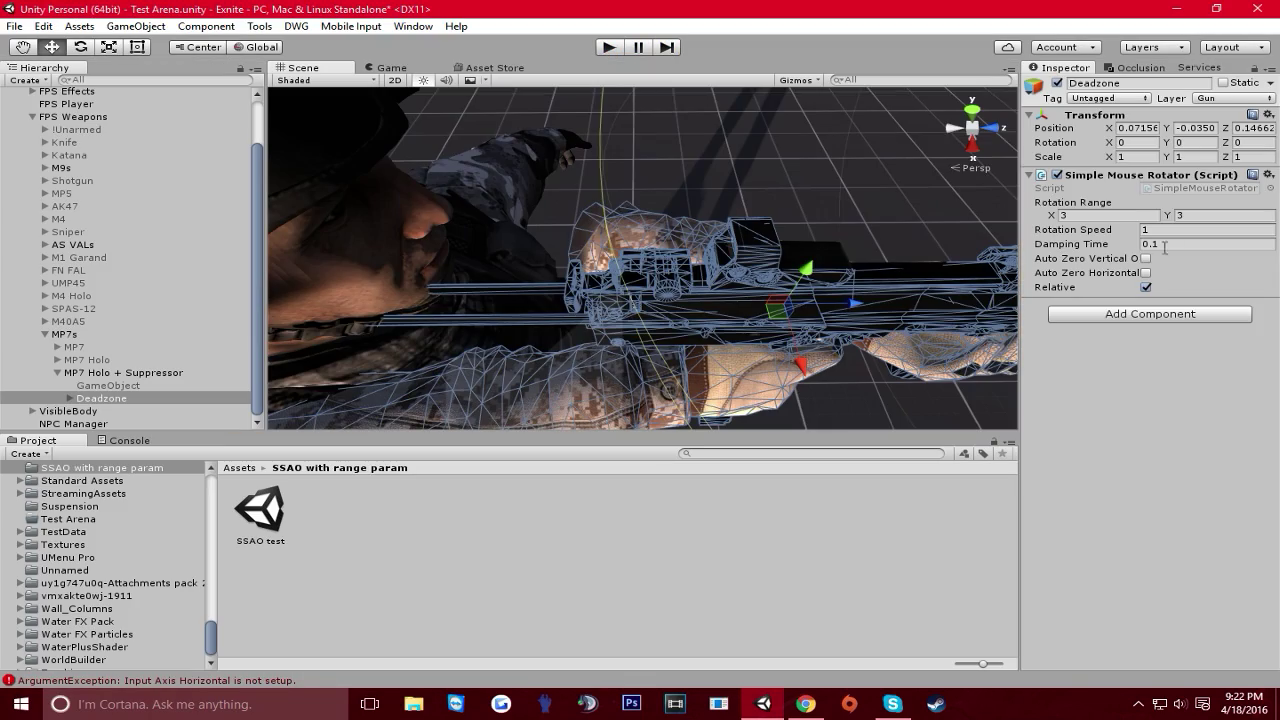
# Set the Simple Mouse Rotator's rotation range to 15 in both X and Y
pyautogui.click(1130, 216)
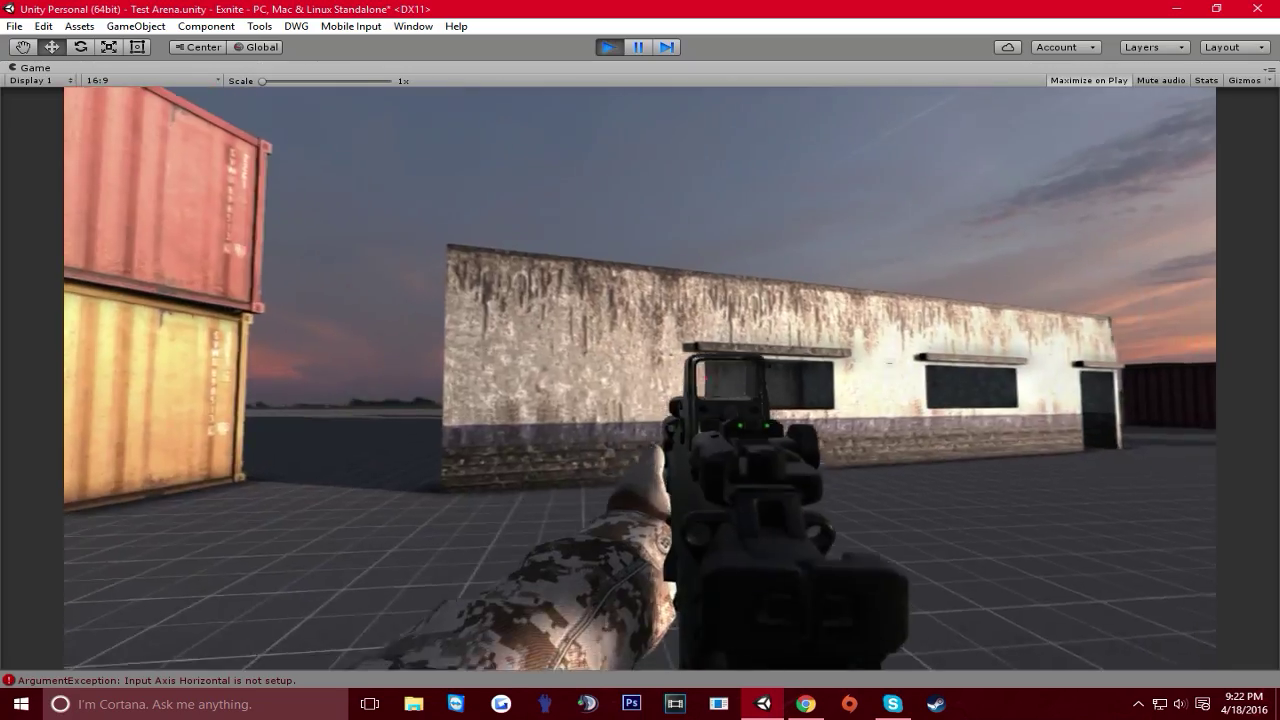
# Play-test the wider weapon deadzone around the arena while walking, aiming down the sight and reloading, and stop the game
pyautogui.press('w')
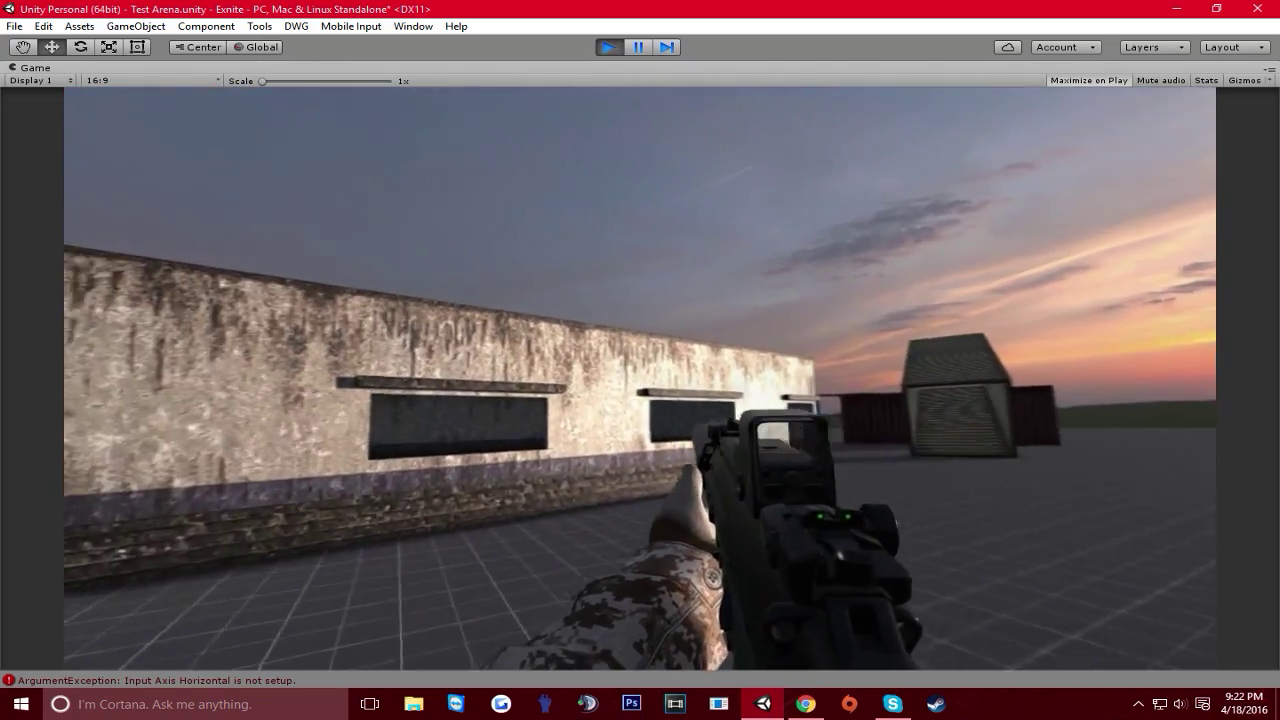
pyautogui.press('w')
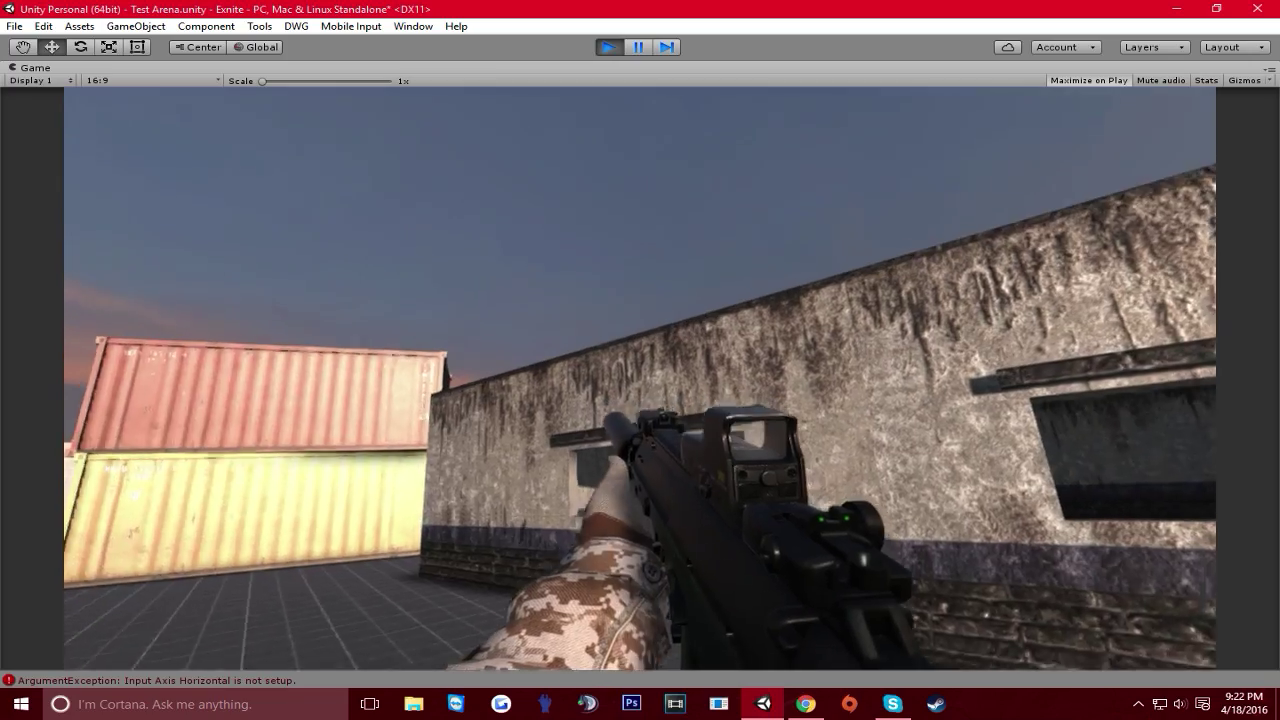
pyautogui.rightClick(640, 378)
pyautogui.press('w')
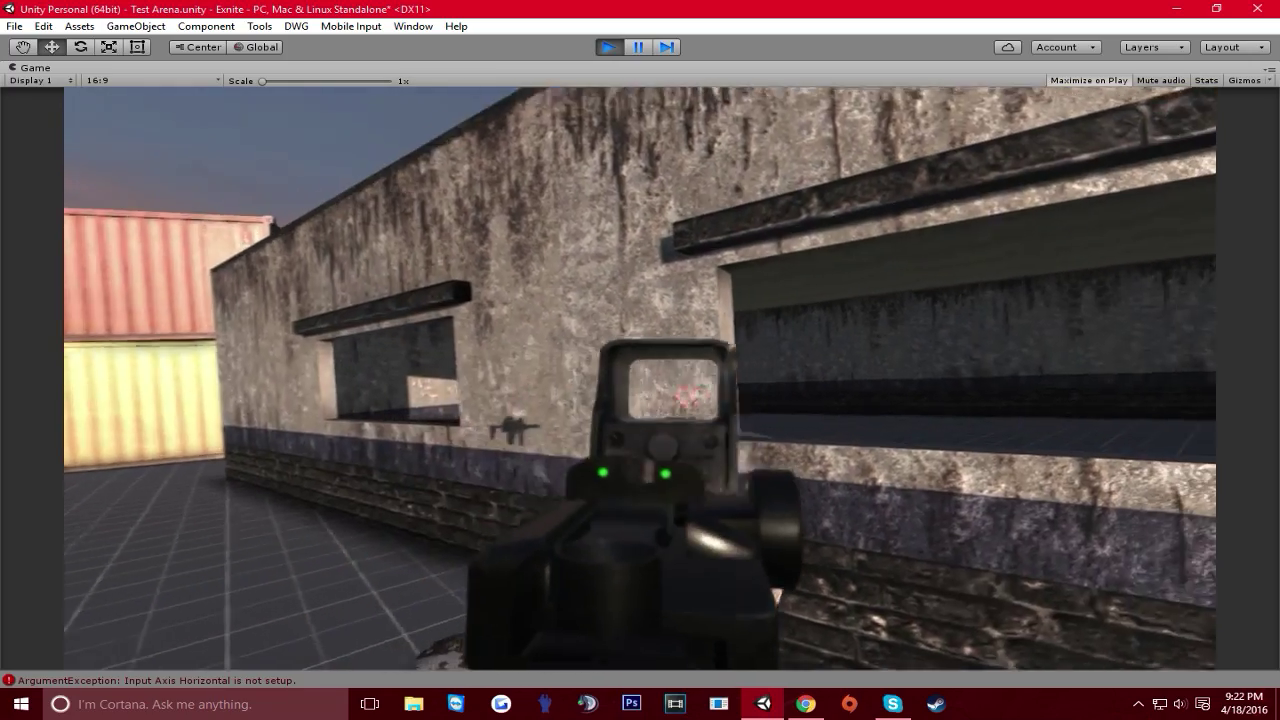
pyautogui.press('w')
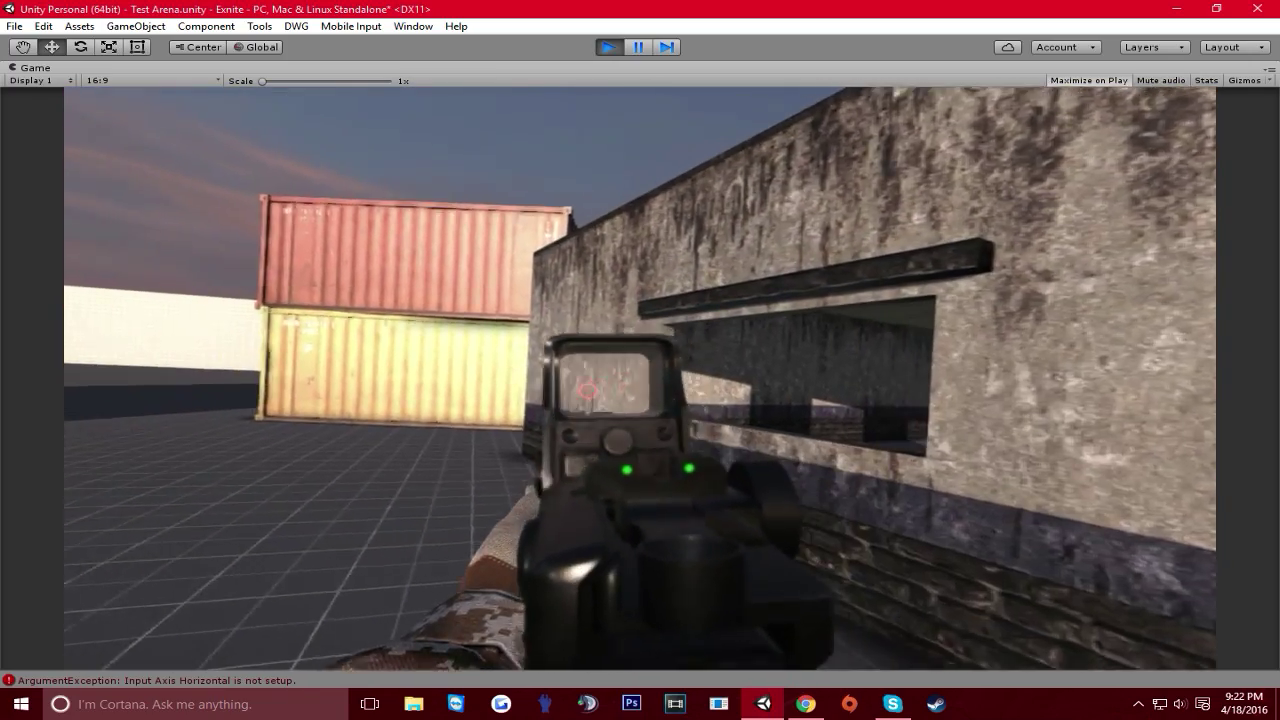
pyautogui.press('w')
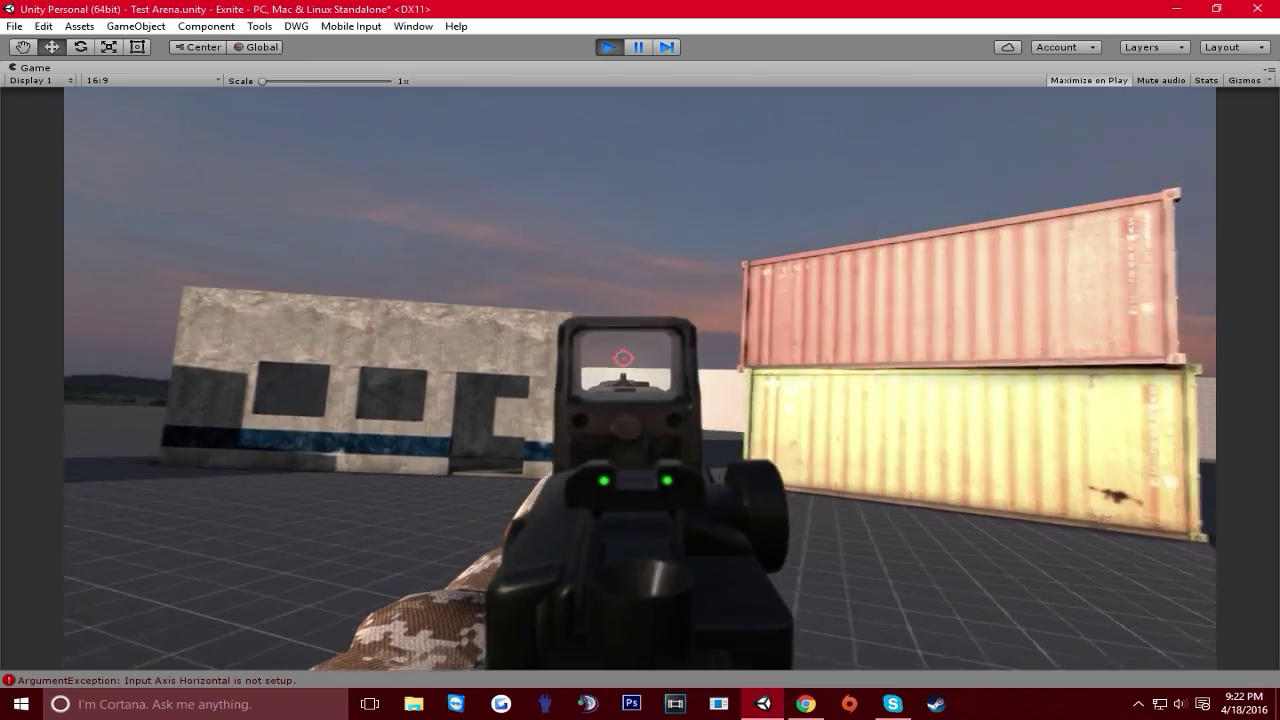
pyautogui.press('w')
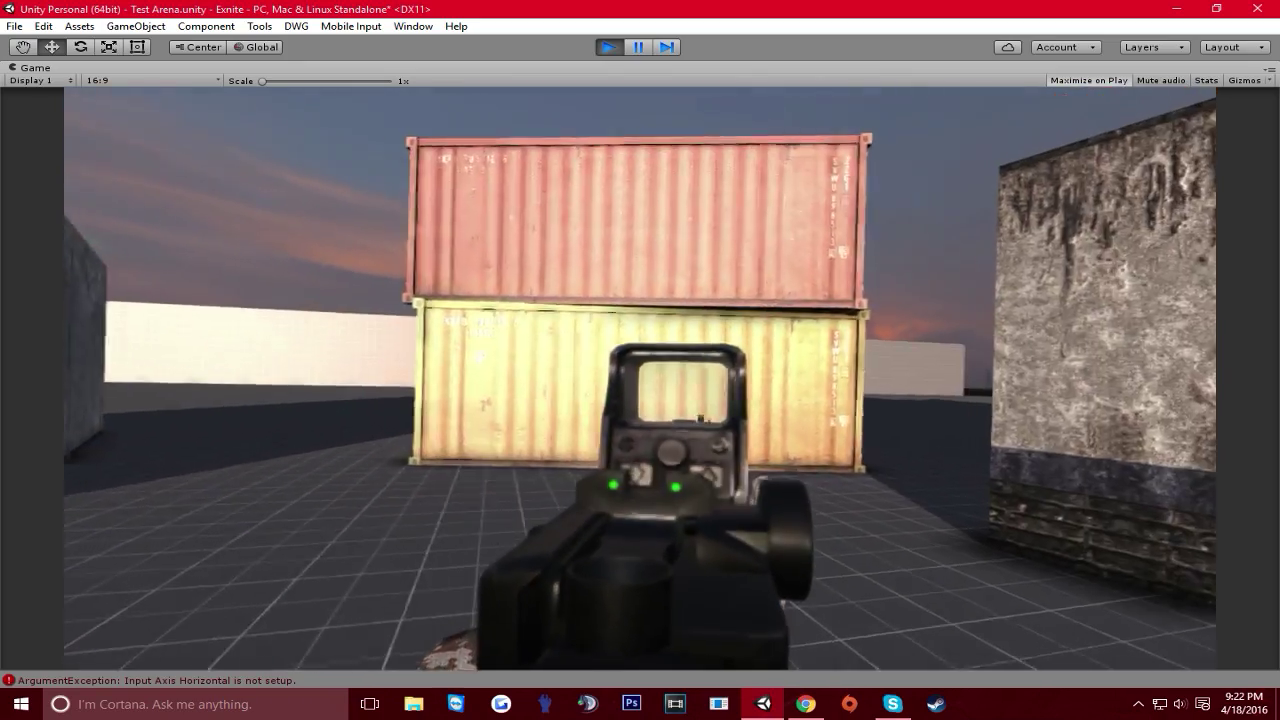
pyautogui.press('w')
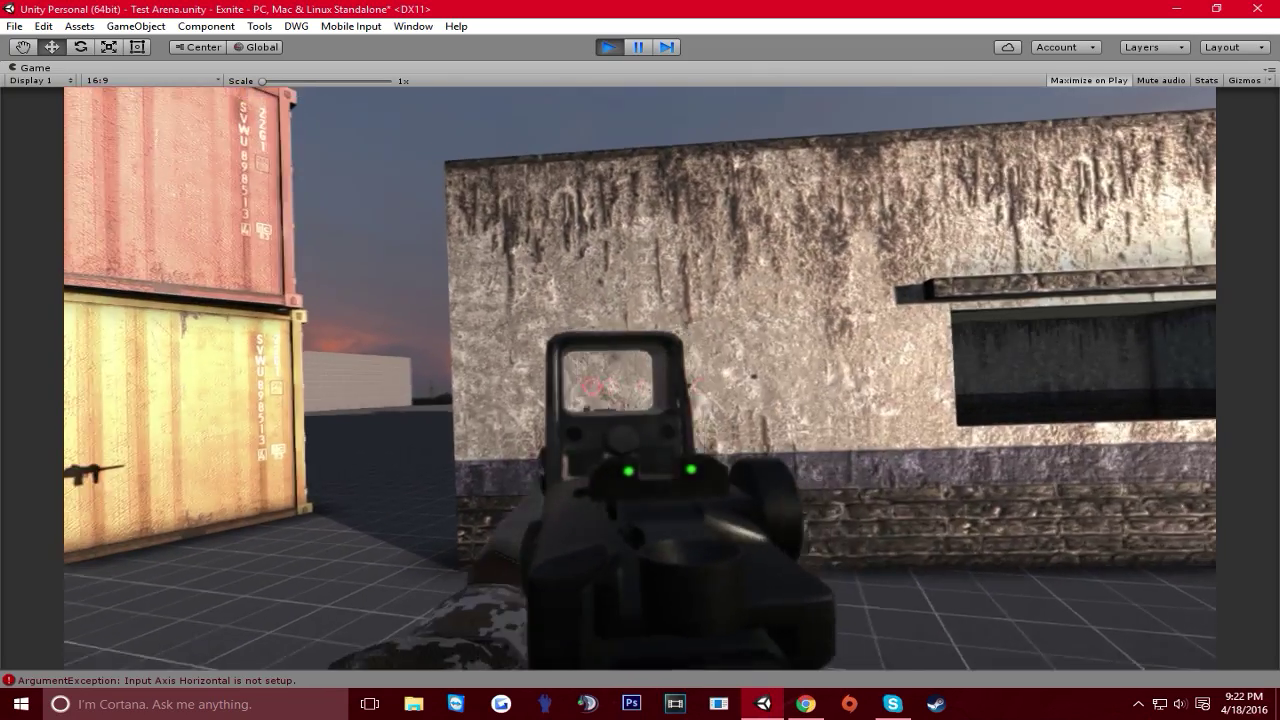
pyautogui.press('r')
pyautogui.press('w')
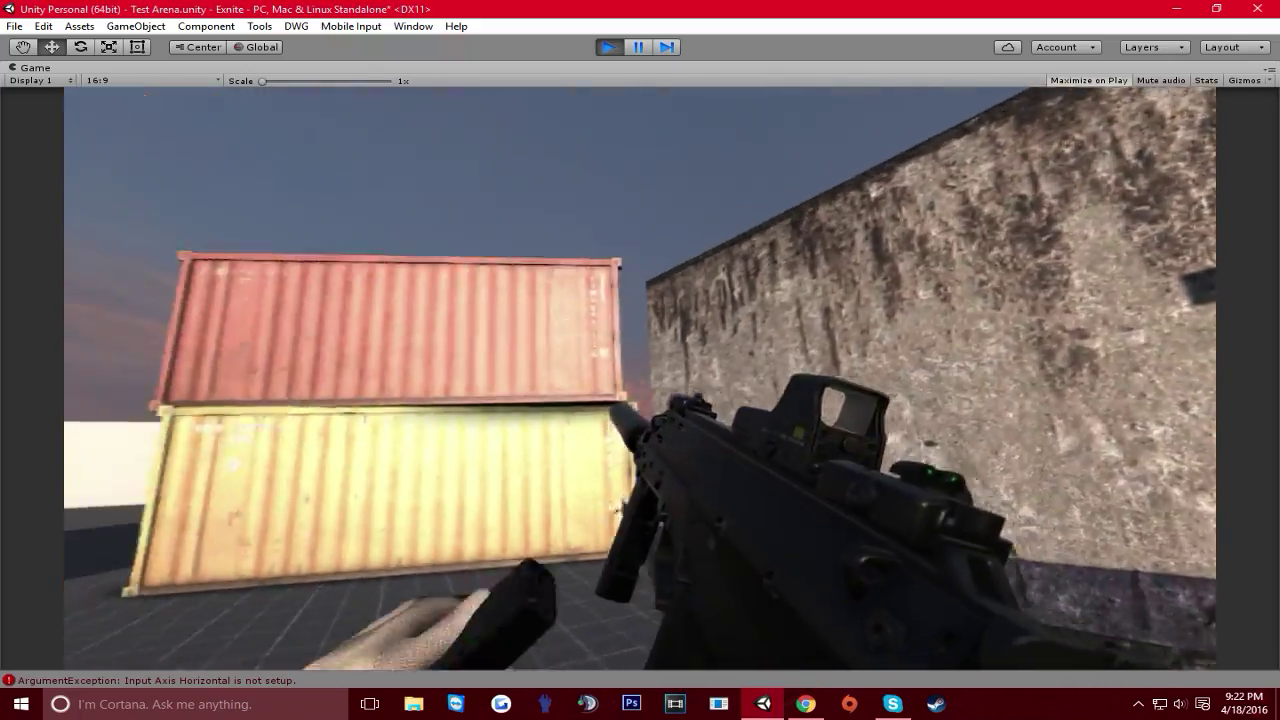
pyautogui.press('w')
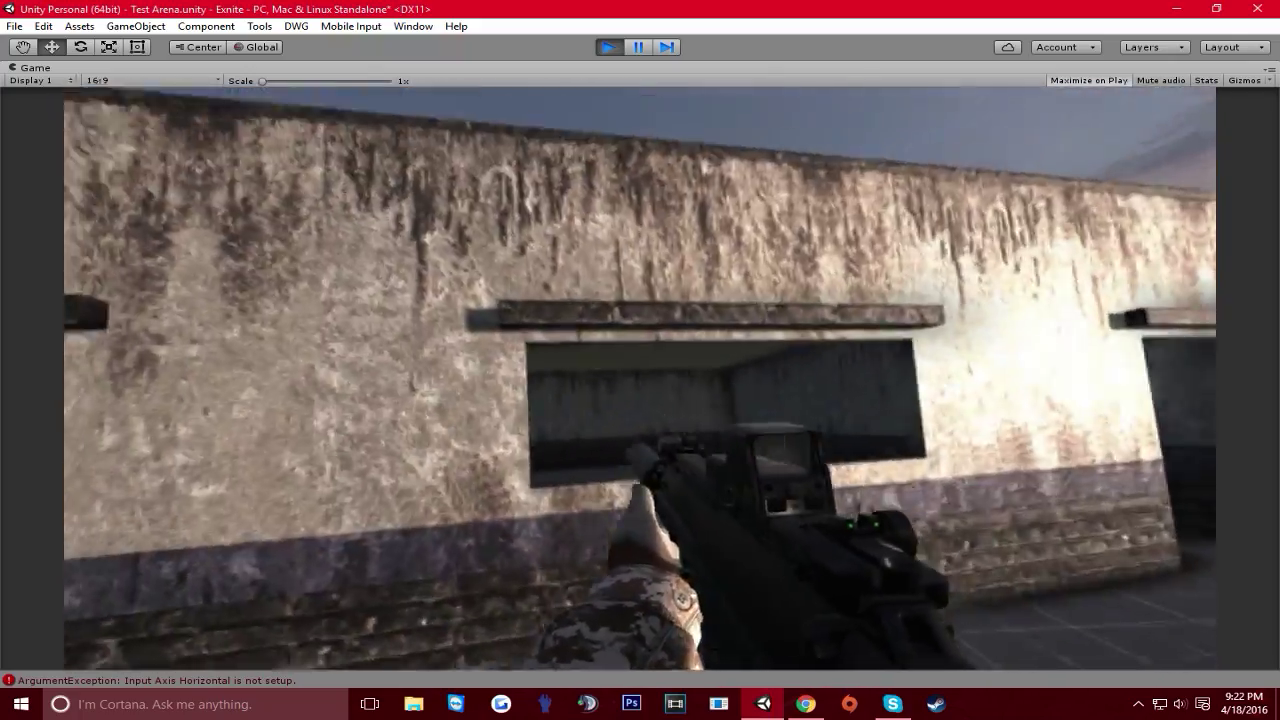
pyautogui.press('w')
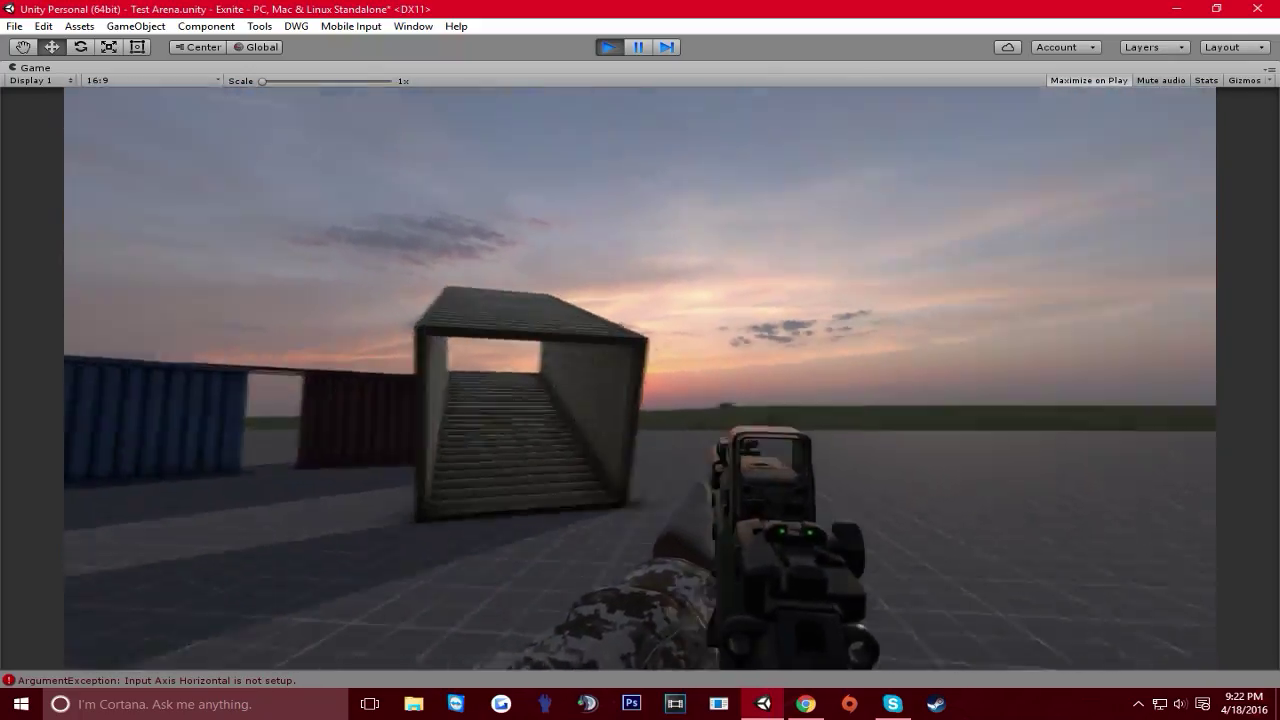
pyautogui.press('w')
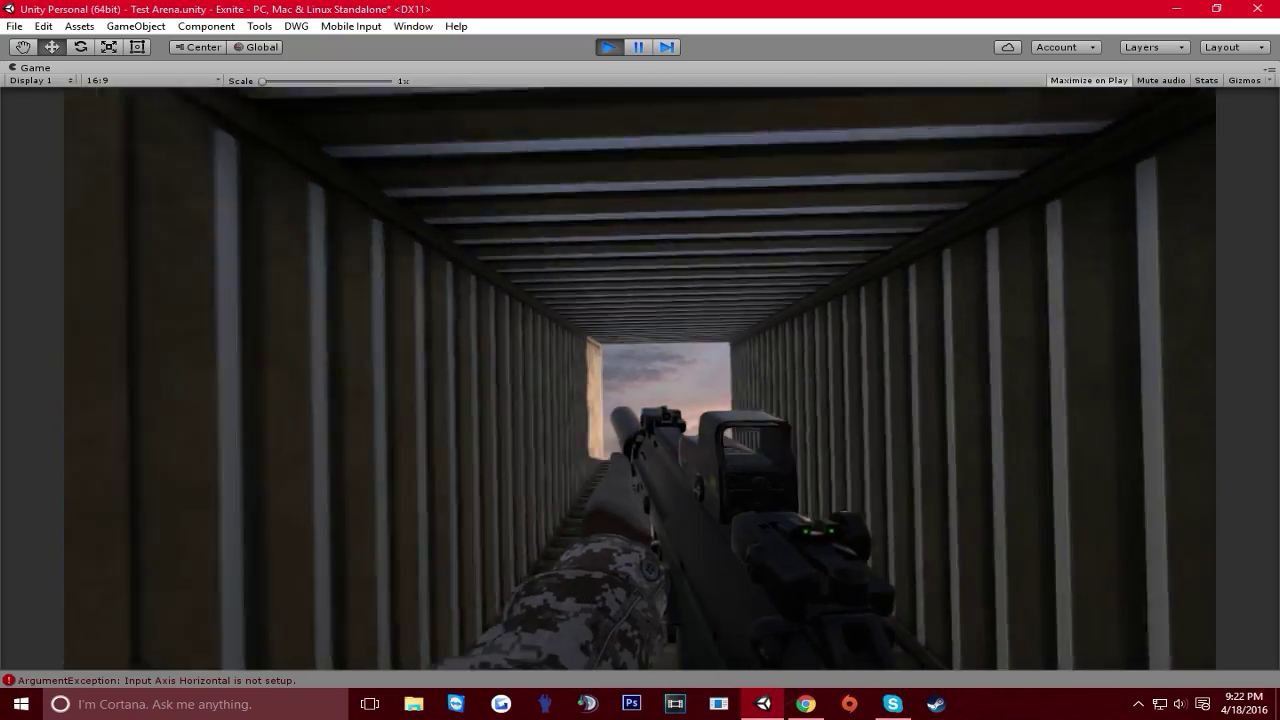
pyautogui.press('w')
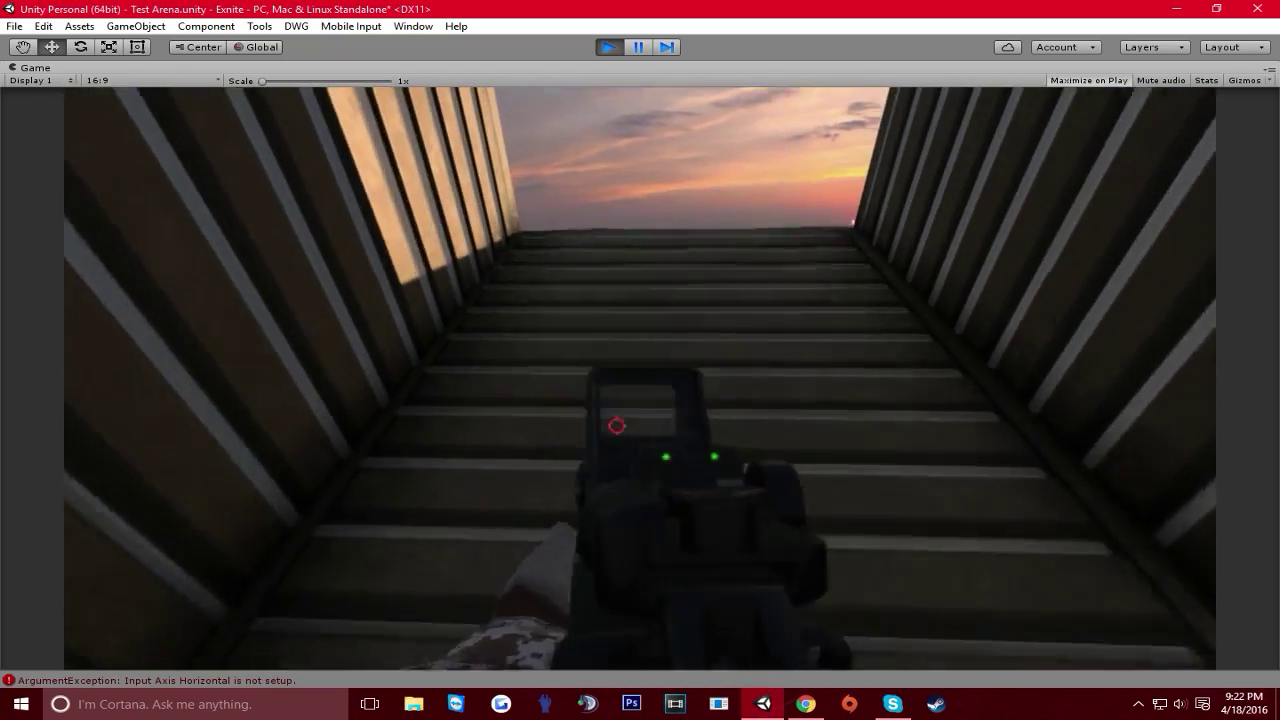
pyautogui.press('w')
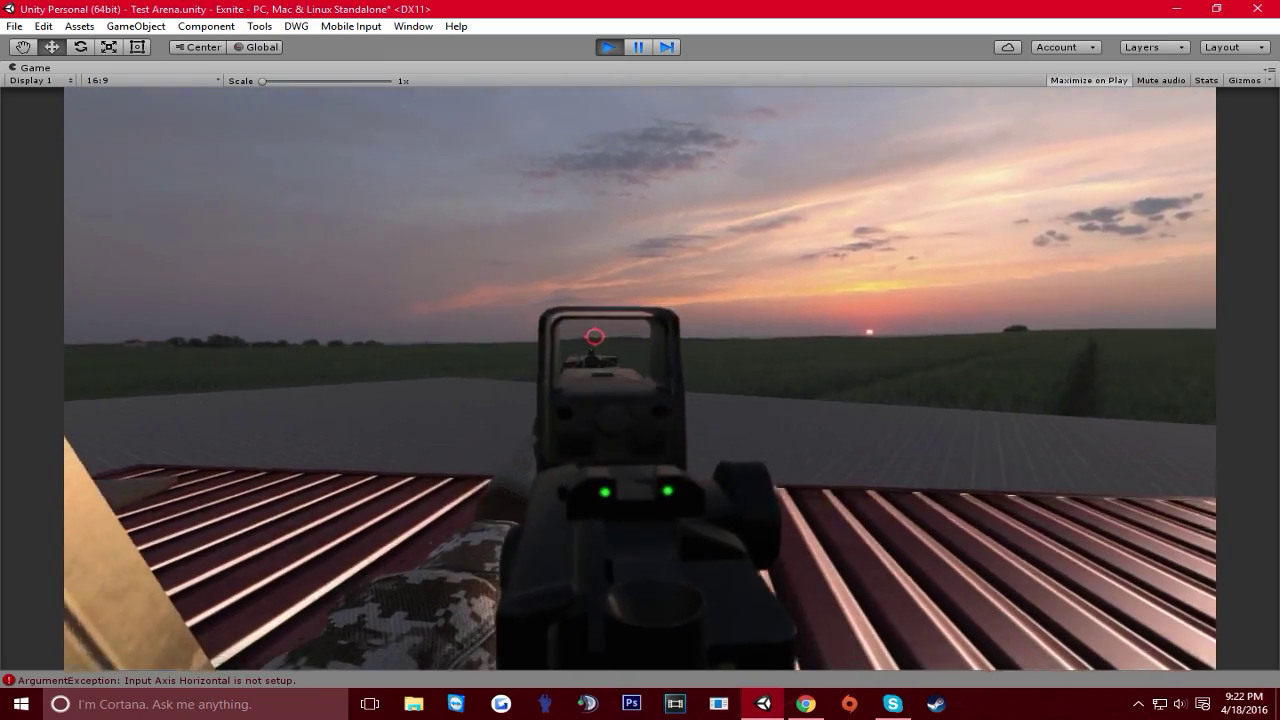
pyautogui.press('w')
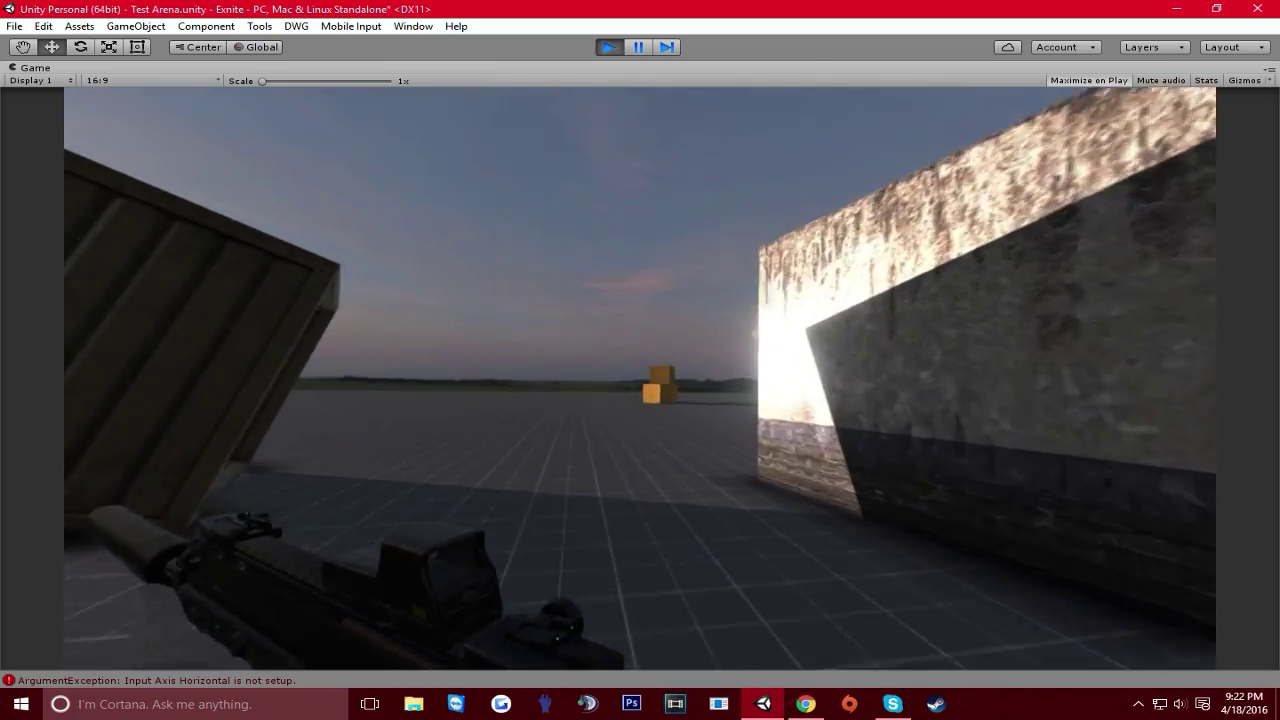
pyautogui.press('w')
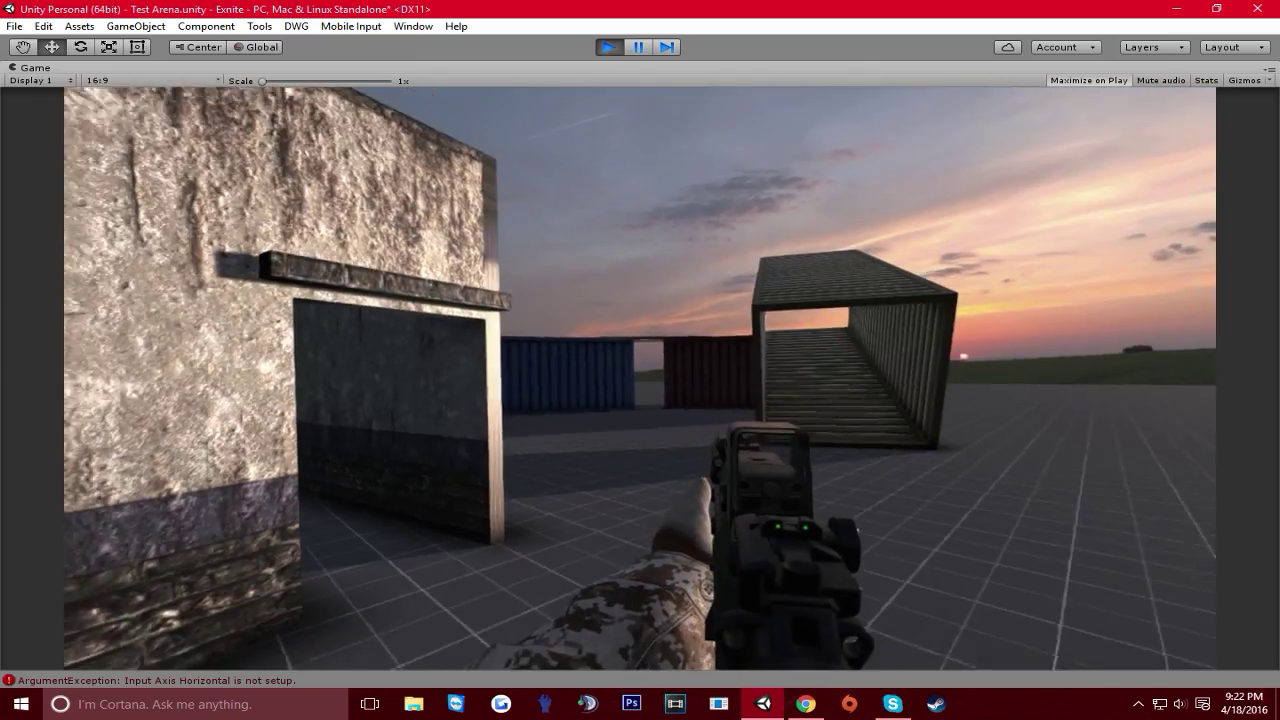
pyautogui.press('s')
pyautogui.rightClick(640, 378)
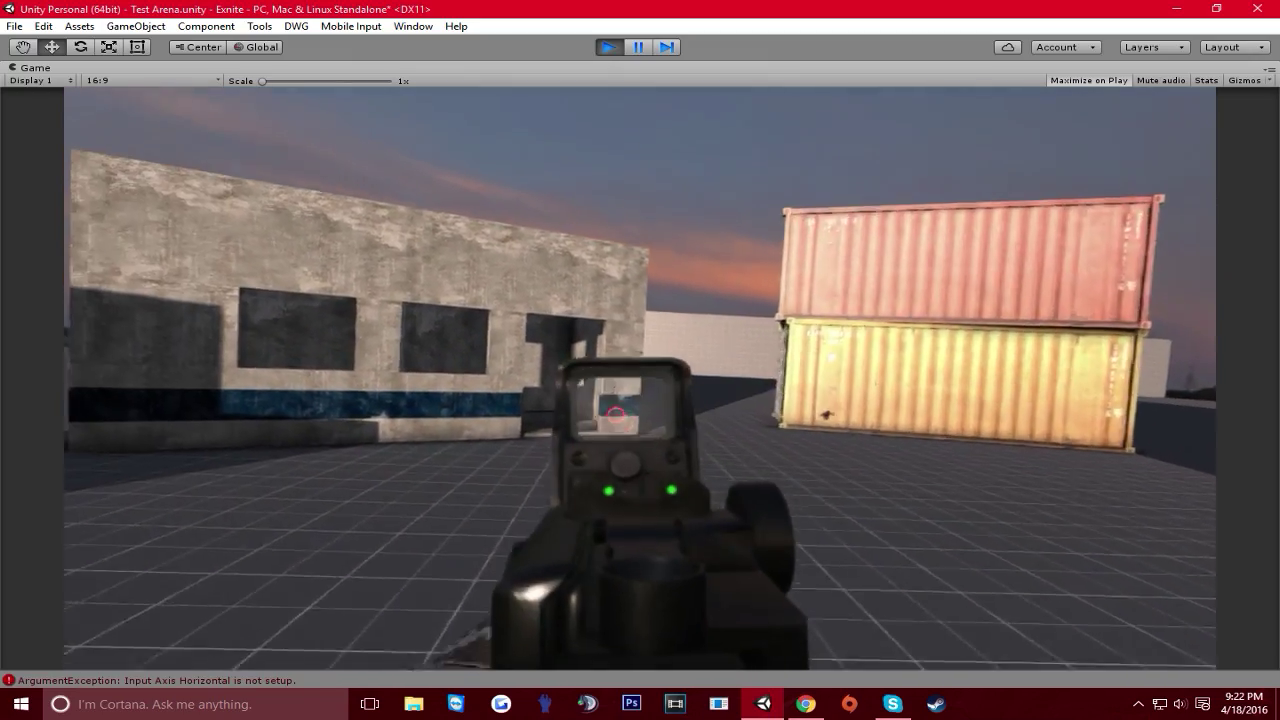
pyautogui.press('w')
pyautogui.press('w')
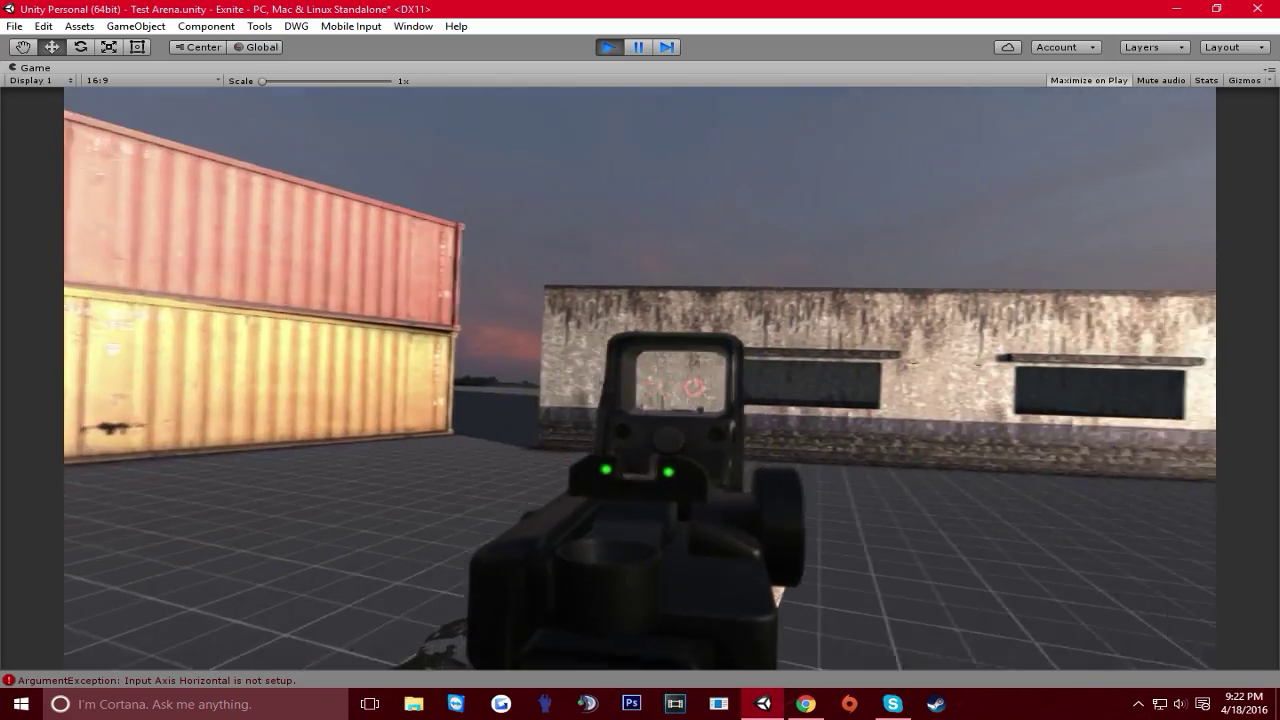
pyautogui.press('w')
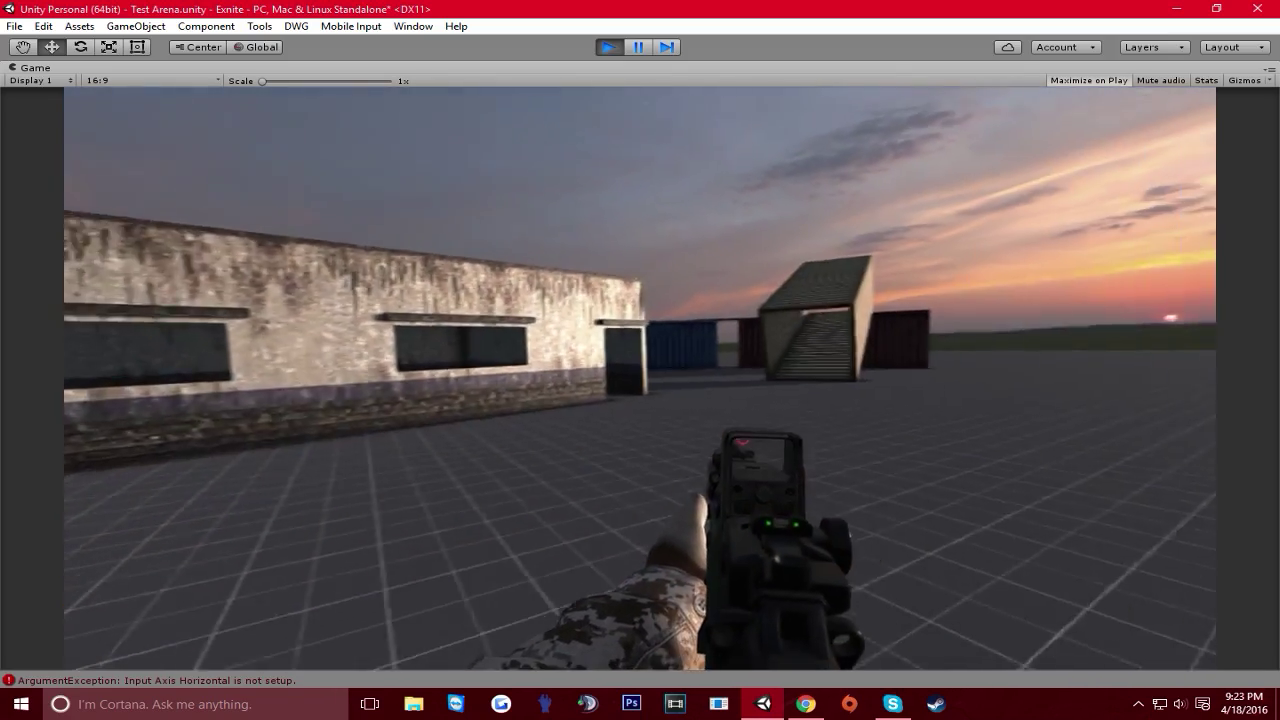
pyautogui.press('w')
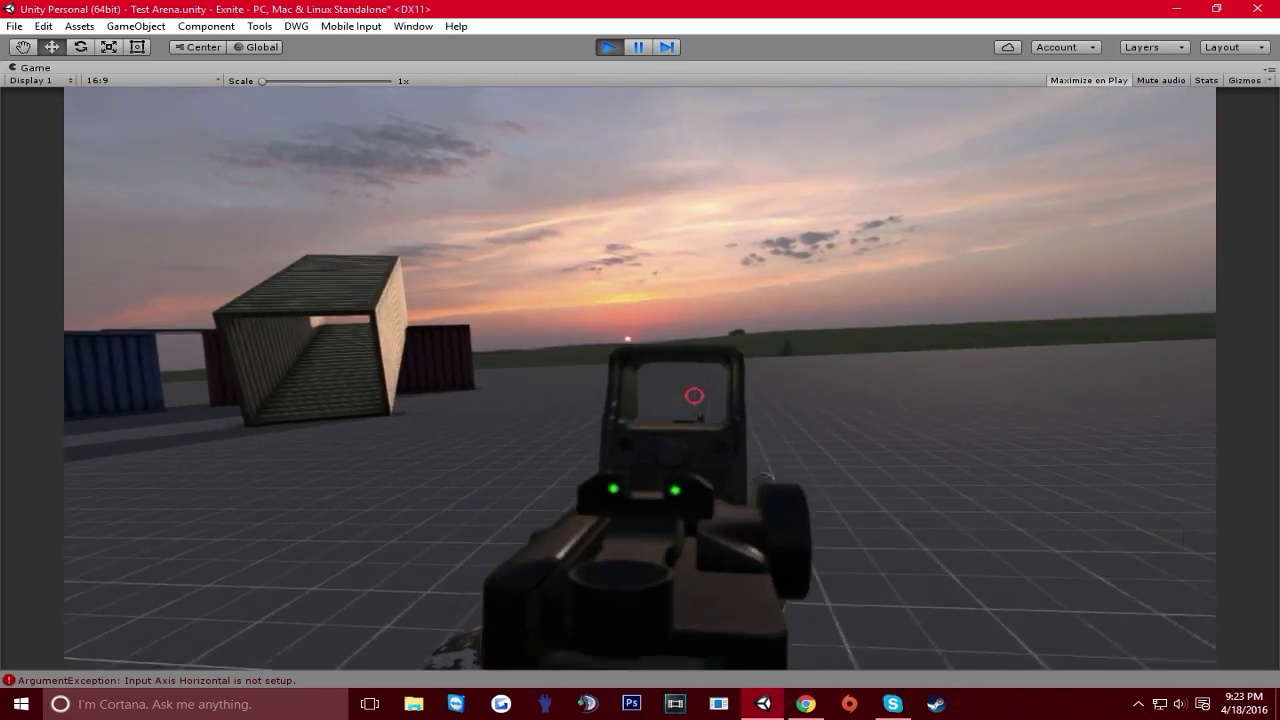
pyautogui.press('w')
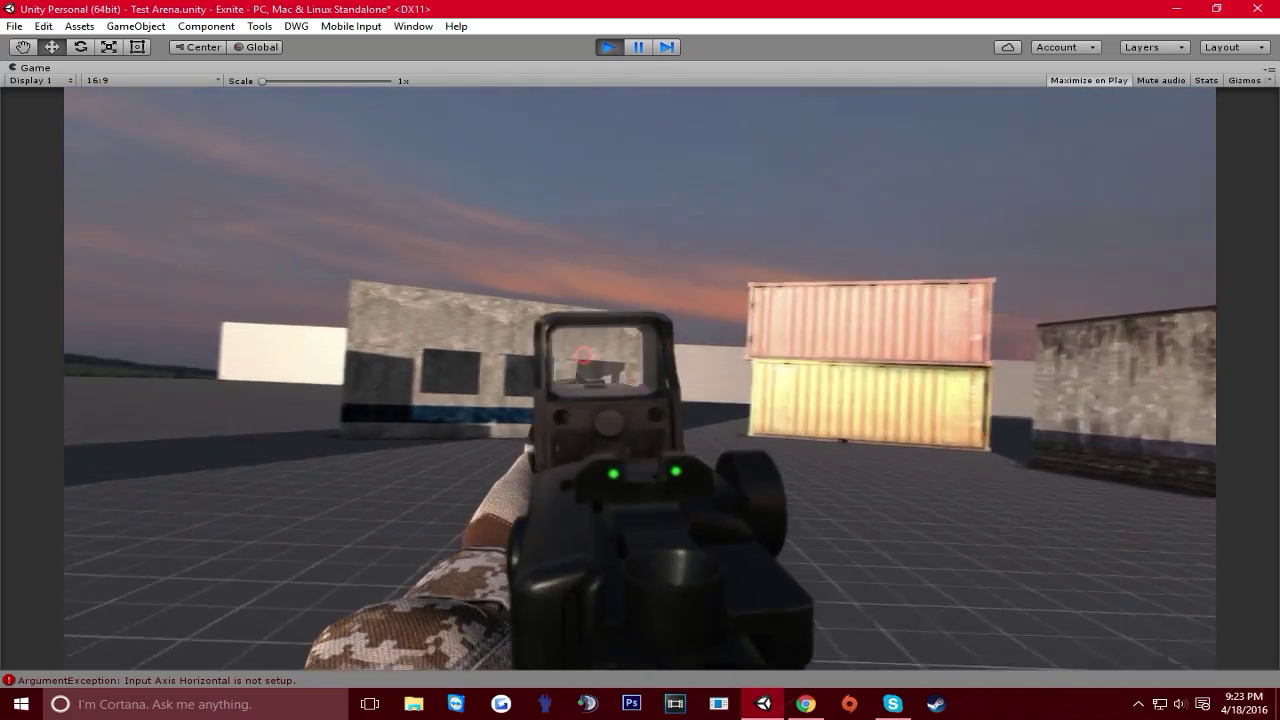
pyautogui.press('w')
pyautogui.press('w')
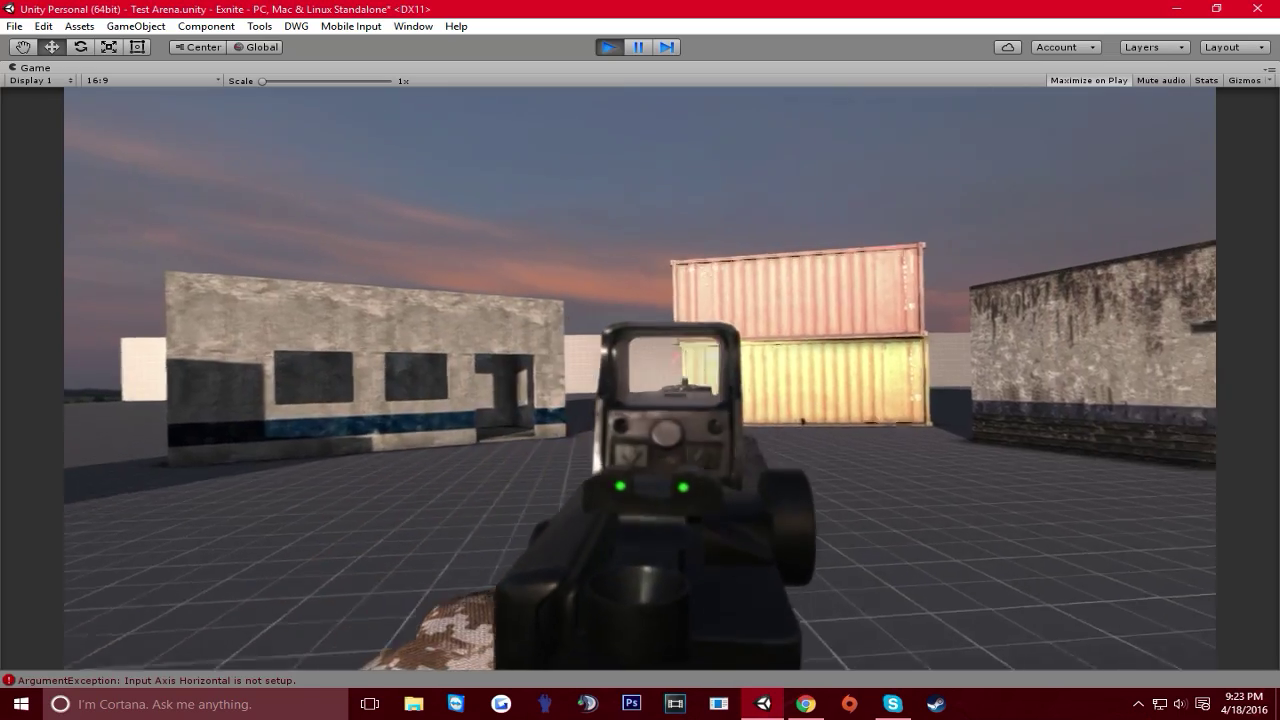
pyautogui.press('w')
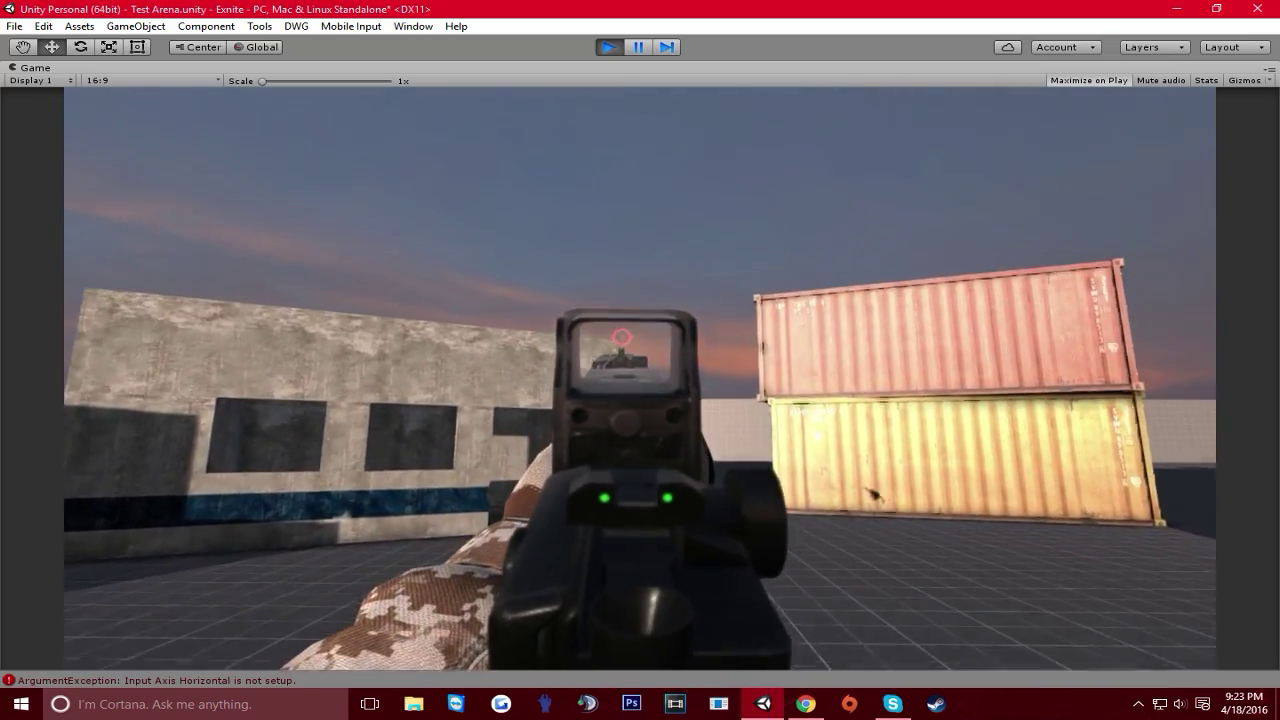
pyautogui.press('w')
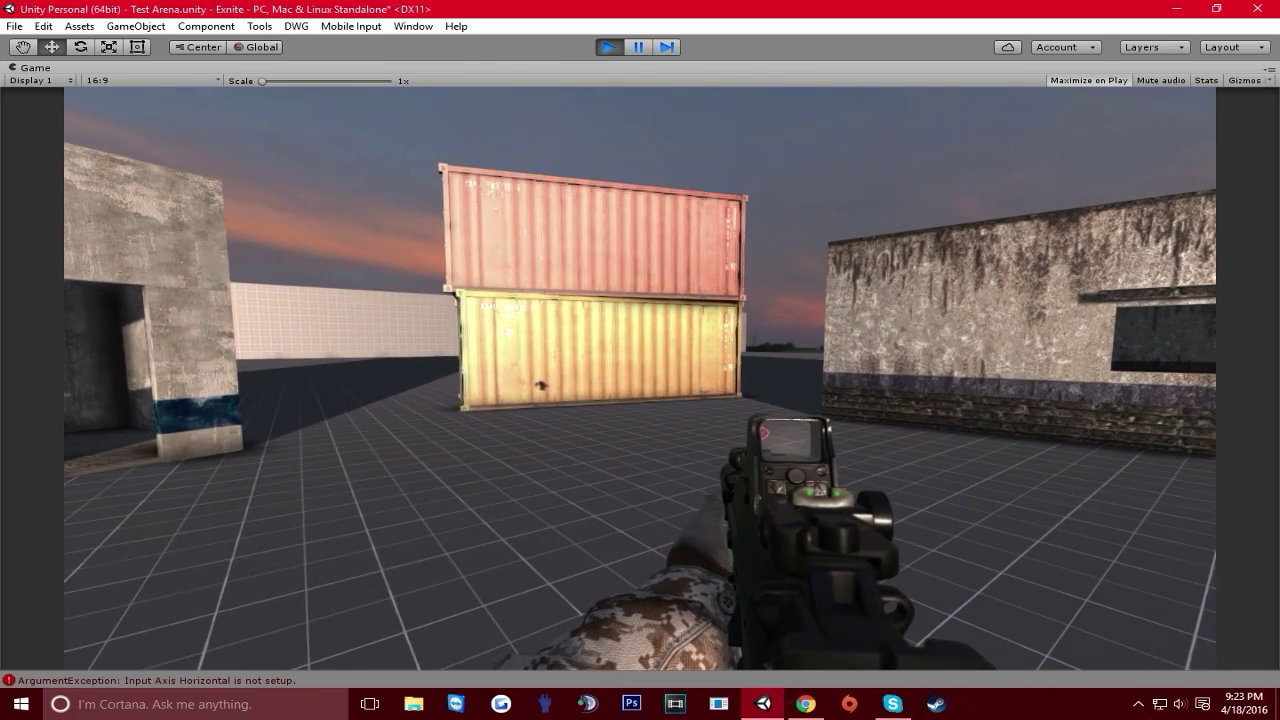
pyautogui.press('super')
pyautogui.click(609, 47)
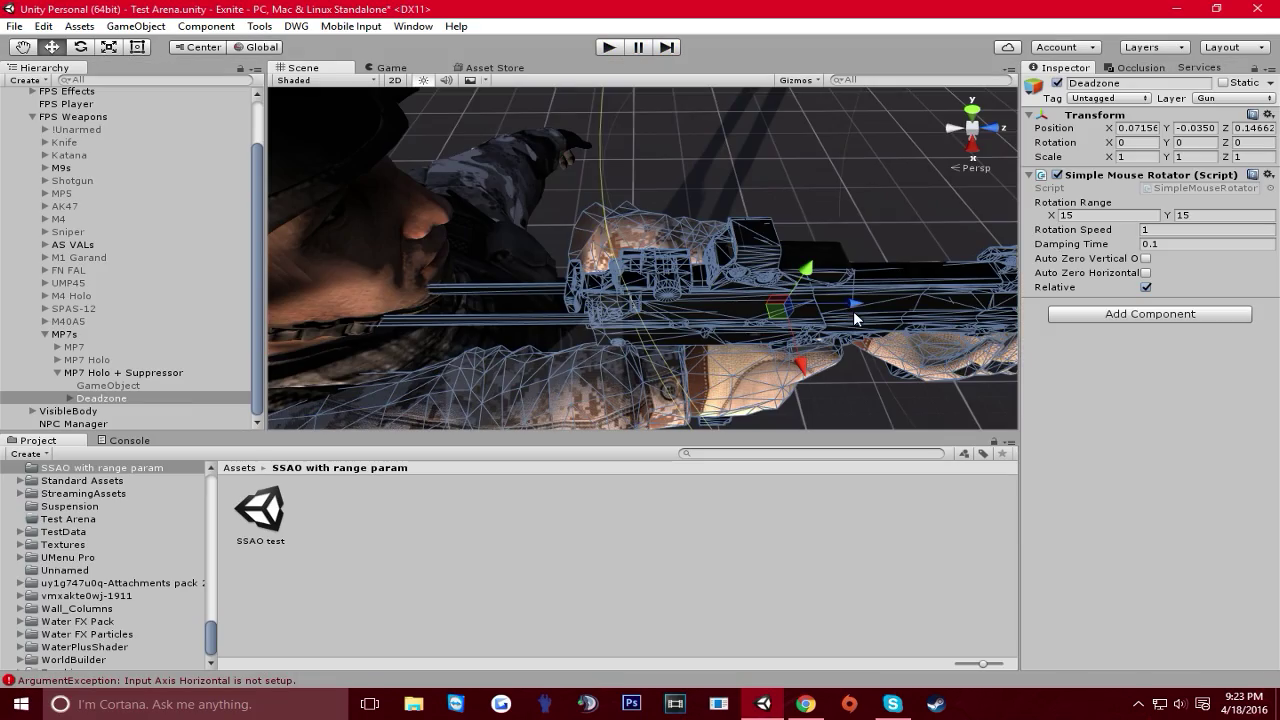